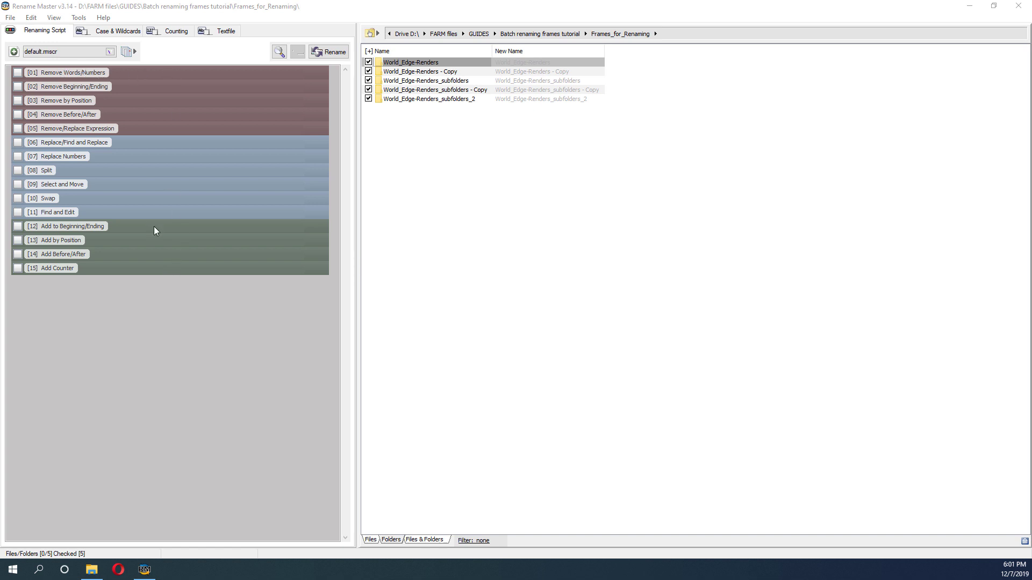
Step: Try a Swap action in the renaming script, placing it just before Add Counter, and remove it again
{"action": "left_click", "coordinate": [14, 51]}
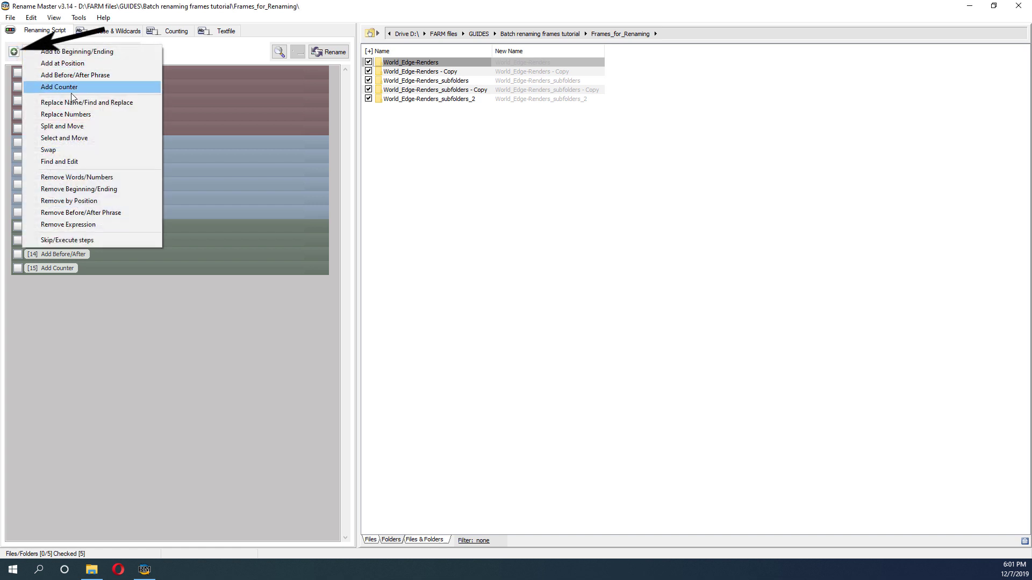
{"action": "left_click", "coordinate": [63, 152]}
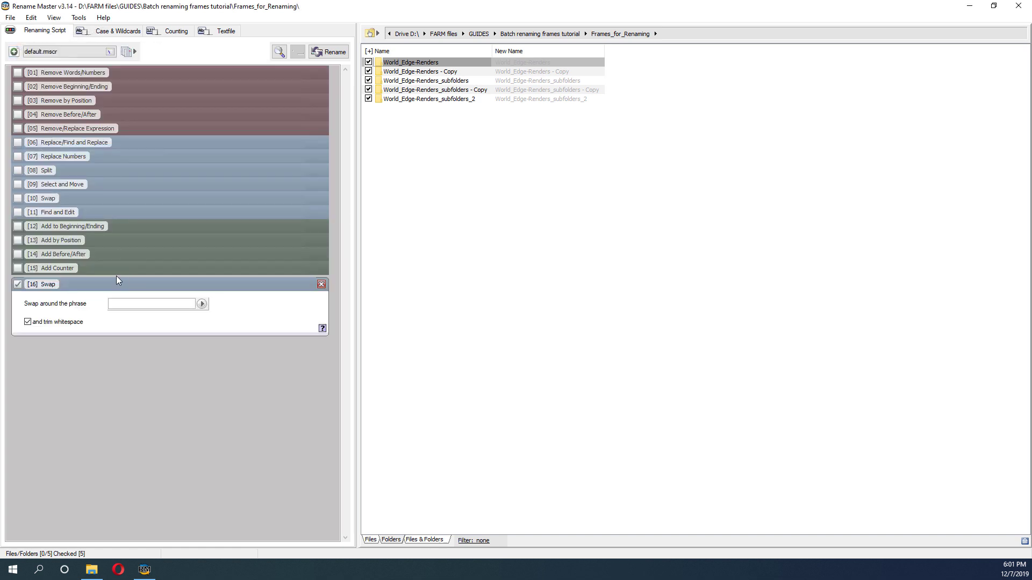
{"action": "left_click", "coordinate": [119, 173]}
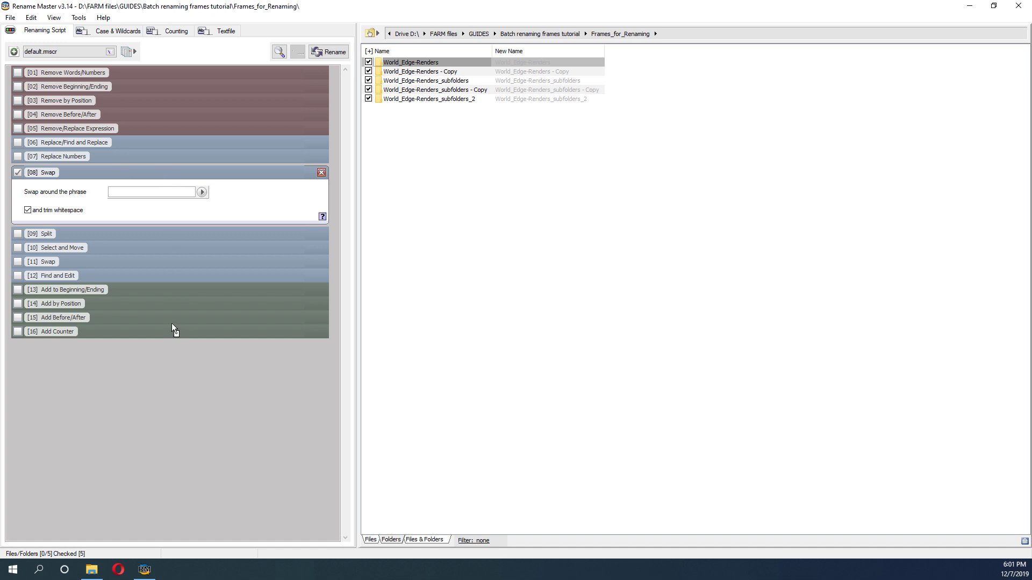
{"action": "left_click_drag", "start_coordinate": [172, 324], "coordinate": [172, 324]}
{"action": "left_click", "coordinate": [18, 270]}
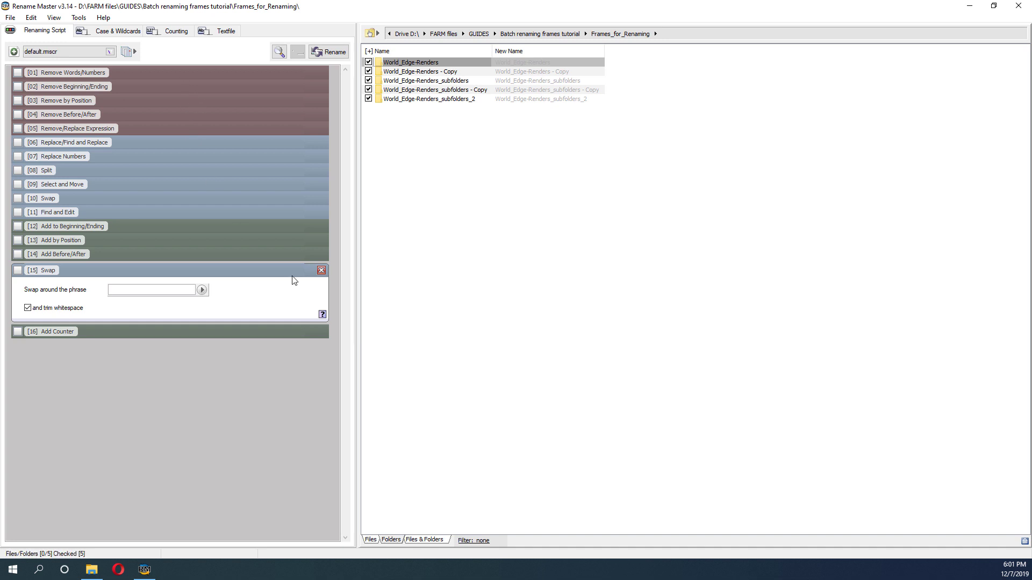
{"action": "left_click", "coordinate": [322, 270]}
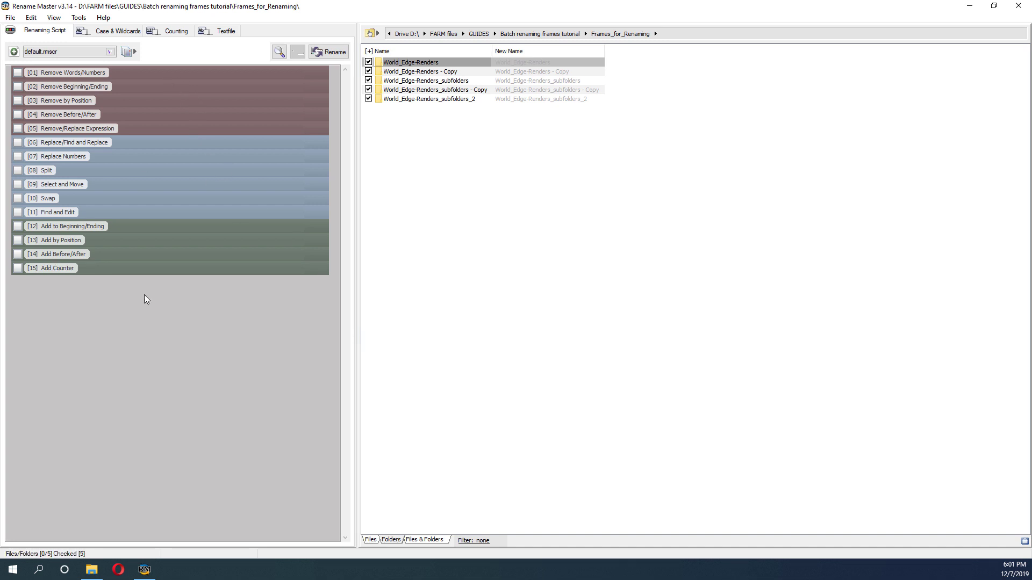
Step: Open the World_Edge-Renders folder in the file list and show both files and folders
{"action": "double_click", "coordinate": [406, 64]}
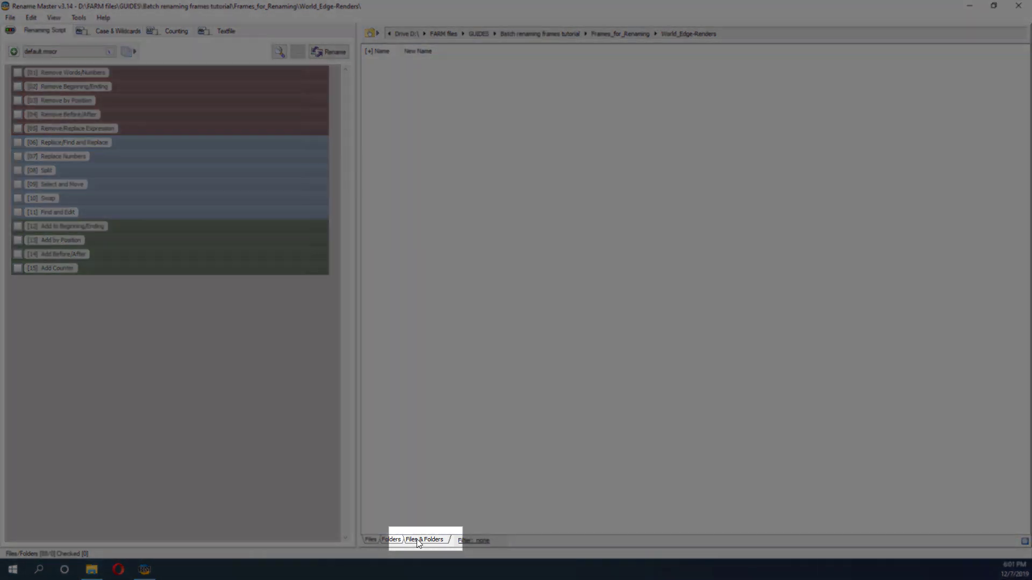
{"action": "left_click", "coordinate": [415, 540]}
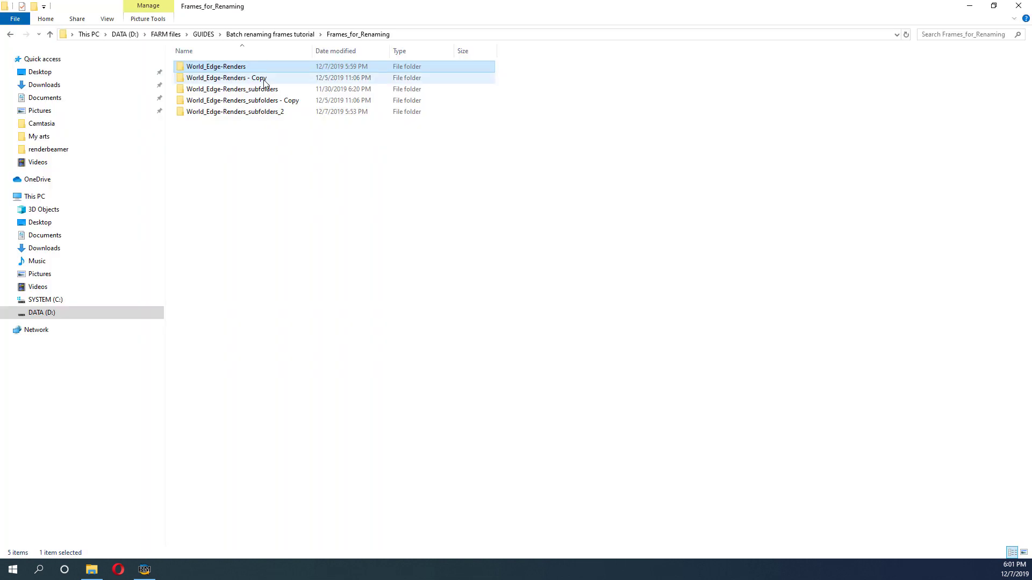
Step: In File Explorer, open World_Edge-Renders and copy "_CAMERA_ANIMATION_test_01max04_instances03_VRayCam001_1_1_" from the name of the Alpha.0001 file
{"action": "double_click", "coordinate": [215, 64]}
{"action": "left_click", "coordinate": [279, 202]}
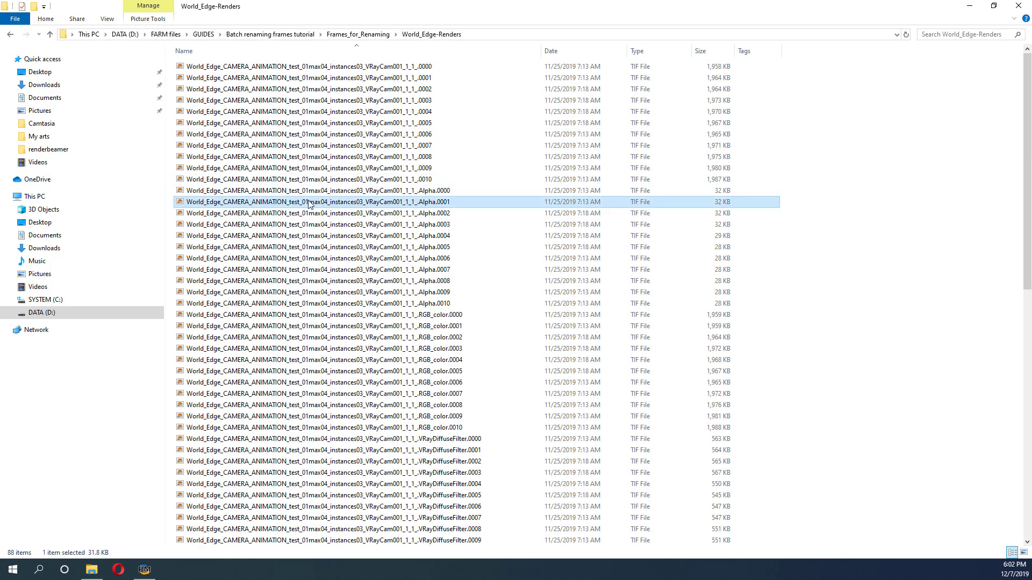
{"action": "key", "text": "F2"}
{"action": "left_click", "coordinate": [404, 203]}
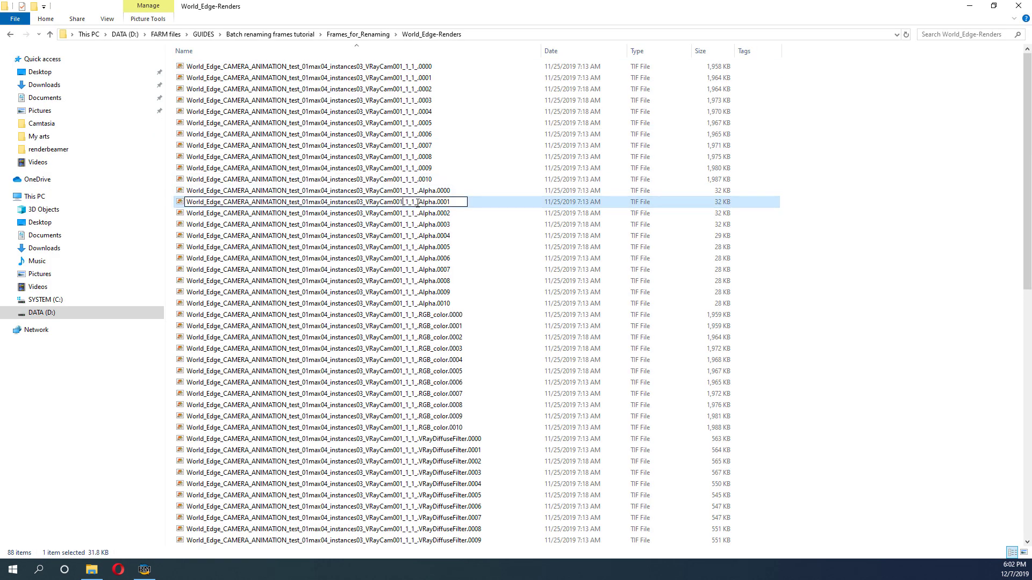
{"action": "left_click_drag", "start_coordinate": [418, 204], "coordinate": [229, 200]}
{"action": "right_click", "coordinate": [231, 200]}
{"action": "left_click", "coordinate": [269, 234]}
{"action": "left_click", "coordinate": [268, 269]}
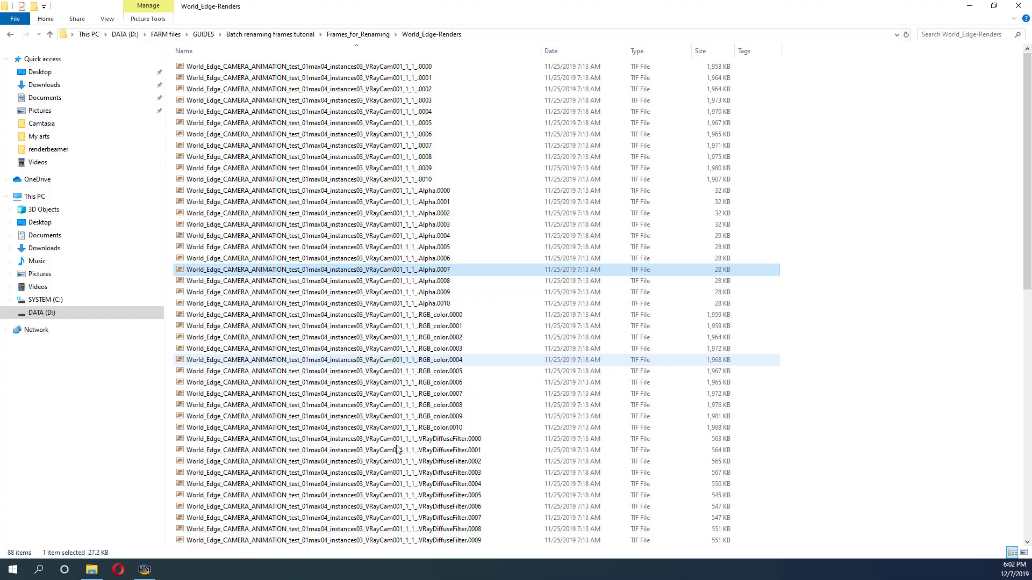
Step: In Rename Master, set the Find and Replace action to find the copied "_CAMERA_ANIMATION…" phrase and replace it with nothing
{"action": "key", "text": "alt+Tab"}
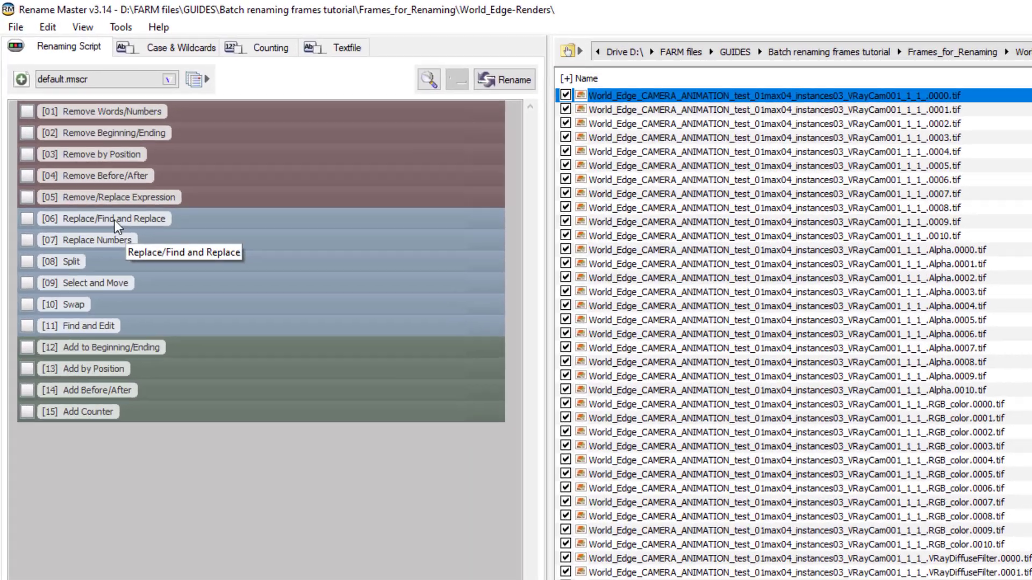
{"action": "left_click", "coordinate": [76, 143]}
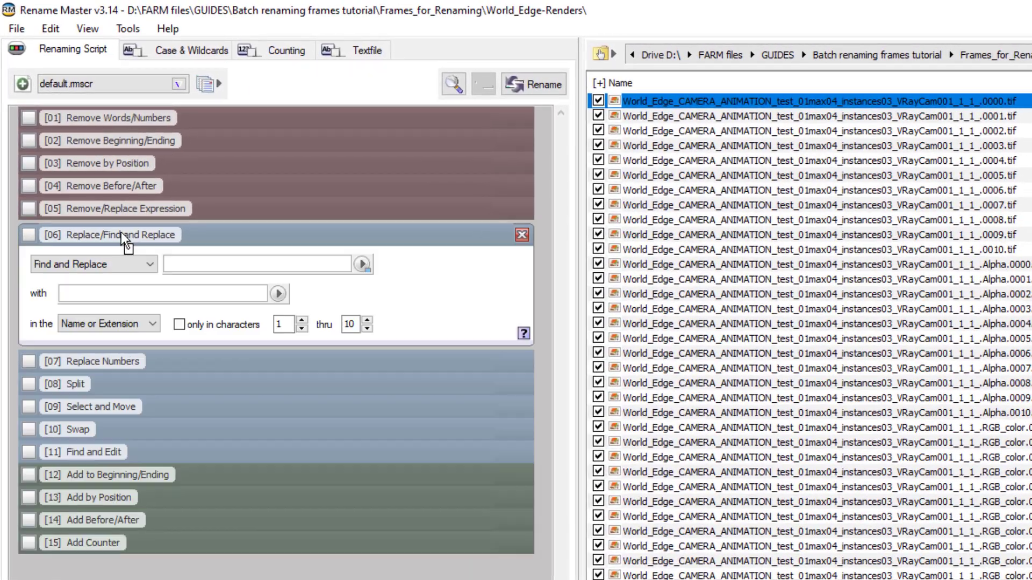
{"action": "left_click", "coordinate": [197, 263]}
{"action": "right_click", "coordinate": [191, 261]}
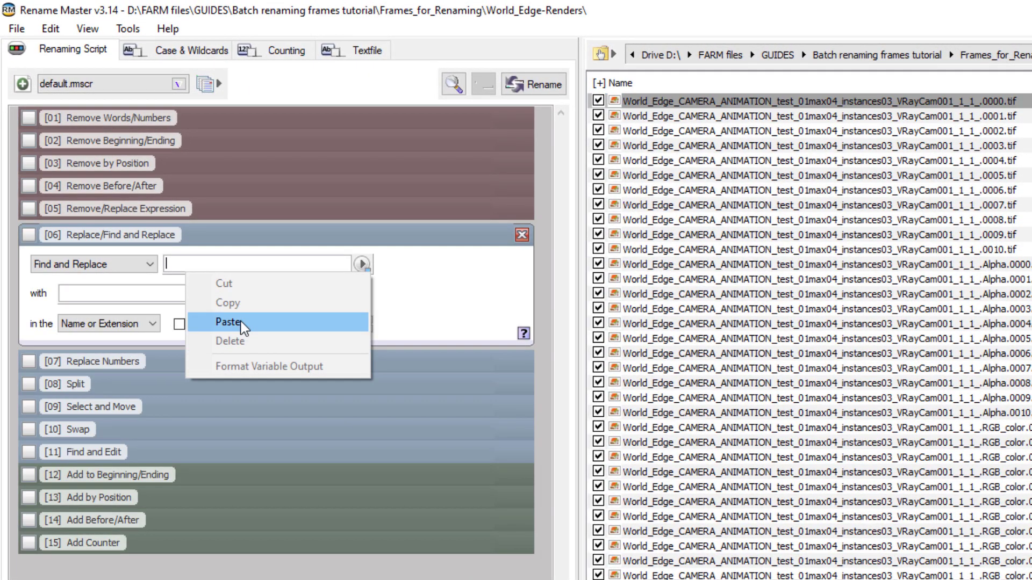
{"action": "left_click", "coordinate": [239, 322]}
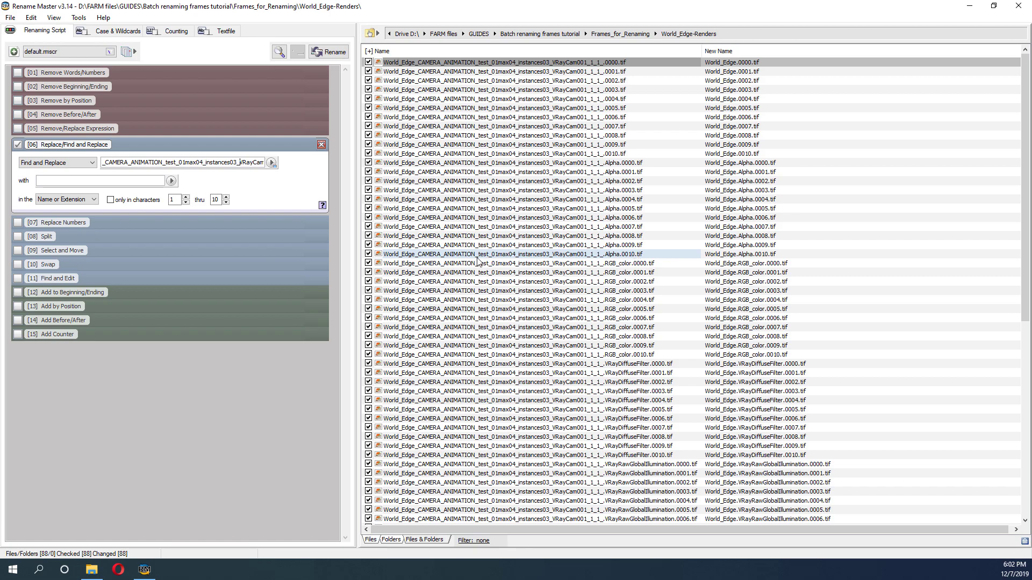
Step: Set the Replace Numbers action to replace numbers on the Right of the name with a sequence number
{"action": "left_click", "coordinate": [55, 219]}
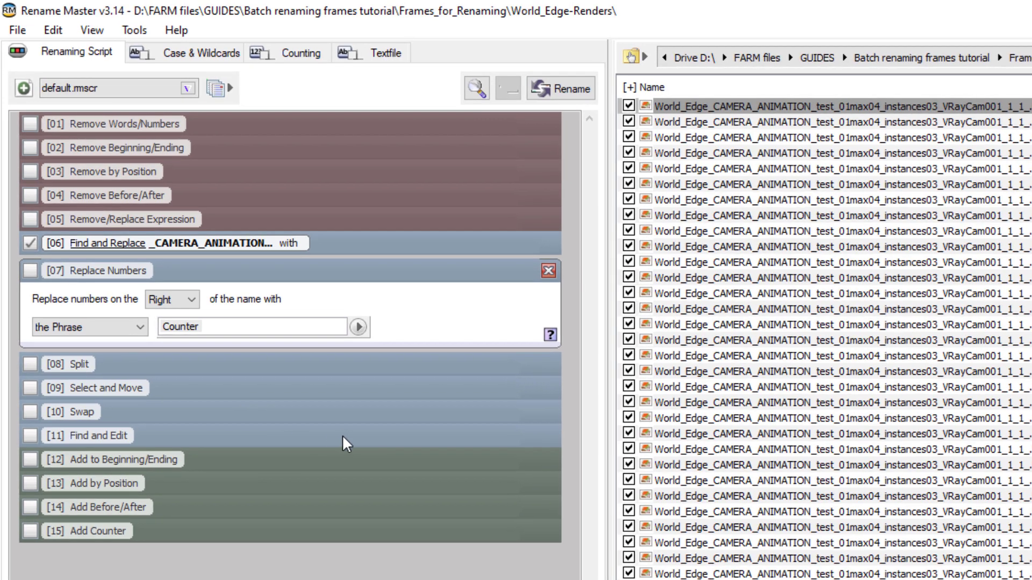
{"action": "left_click", "coordinate": [177, 299]}
{"action": "left_click", "coordinate": [179, 298]}
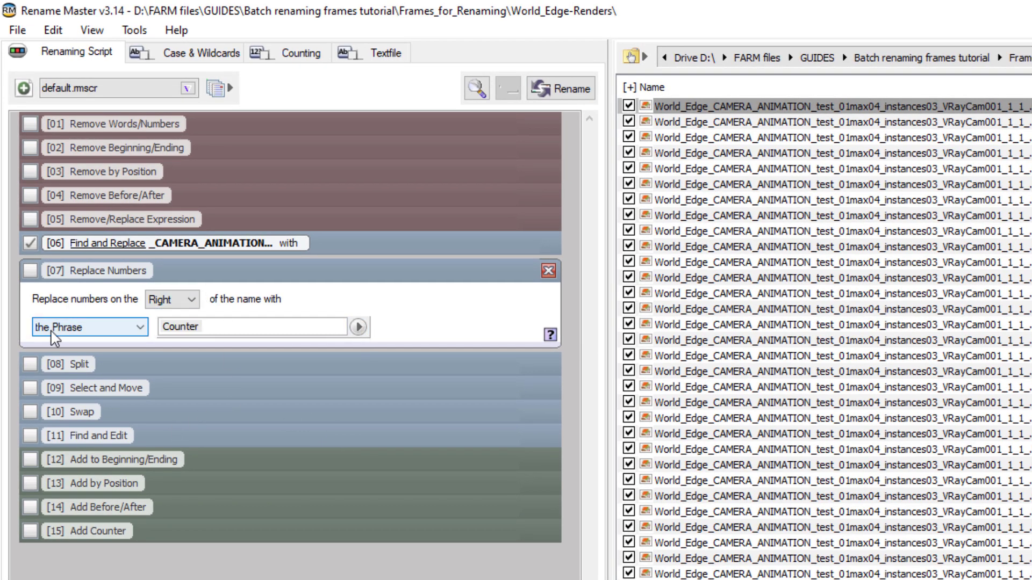
{"action": "left_click", "coordinate": [95, 334]}
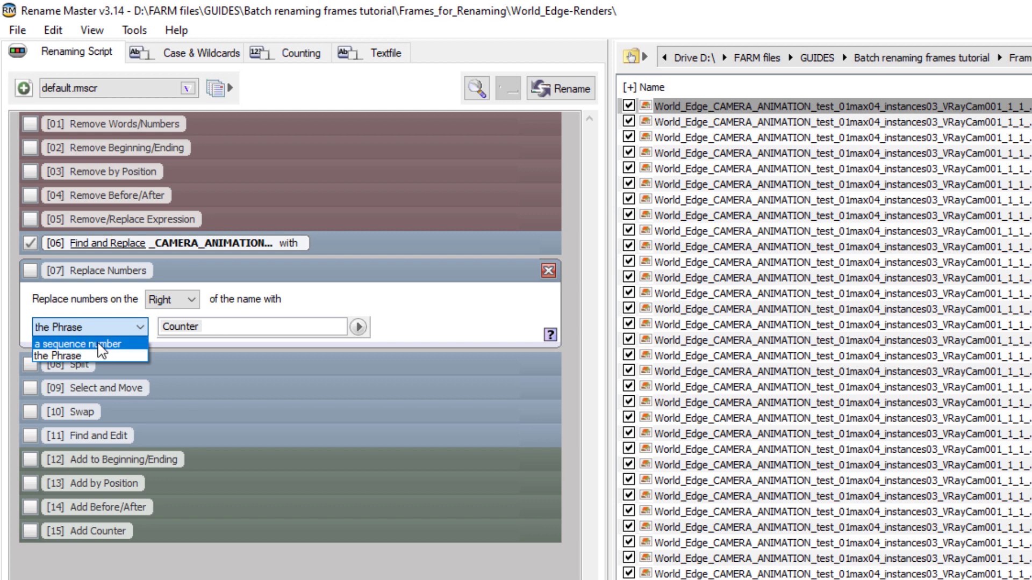
{"action": "left_click", "coordinate": [98, 344]}
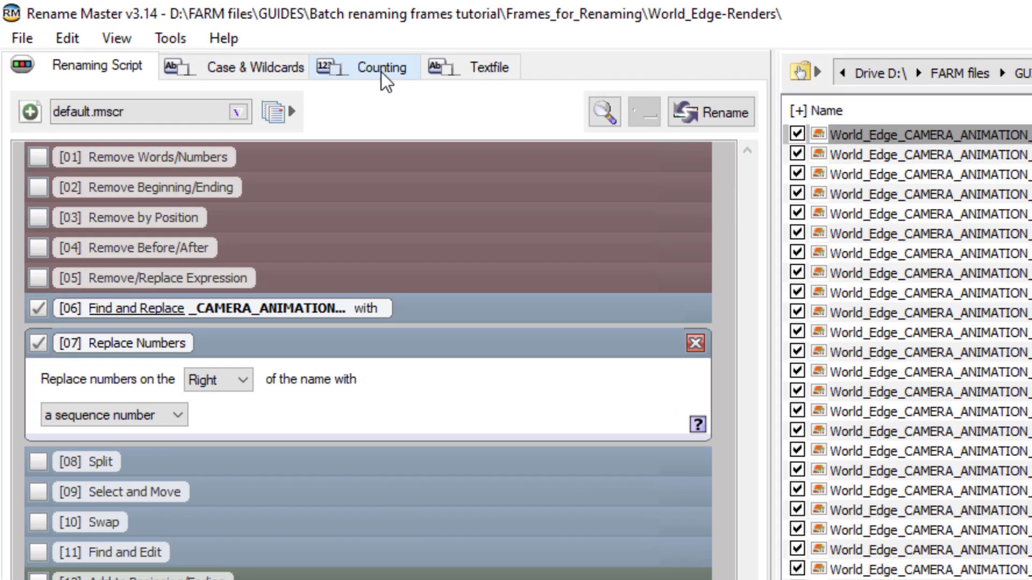
Step: Set the counter to start counting at 200
{"action": "left_click", "coordinate": [382, 72]}
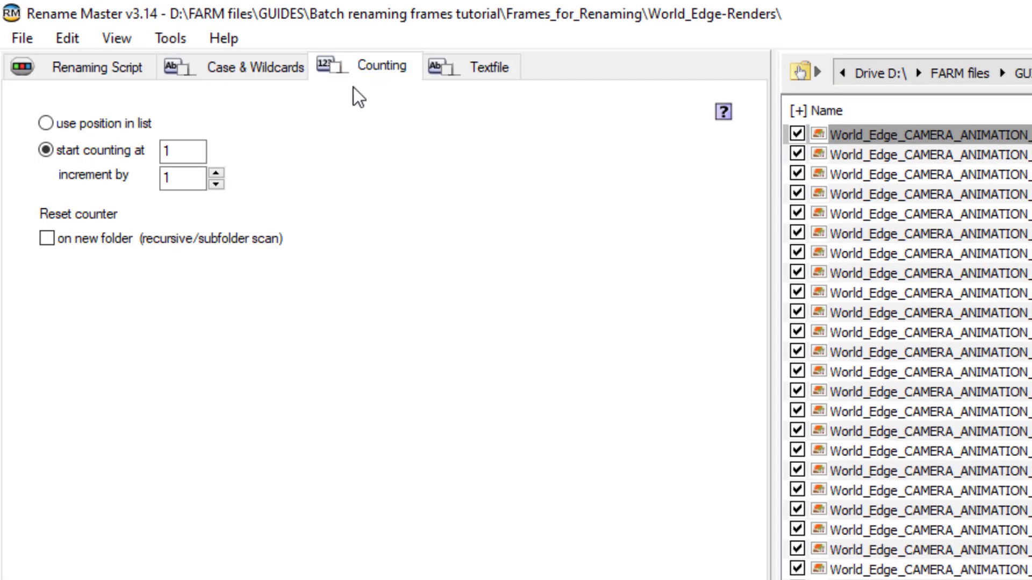
{"action": "double_click", "coordinate": [183, 154]}
{"action": "type", "text": "200"}
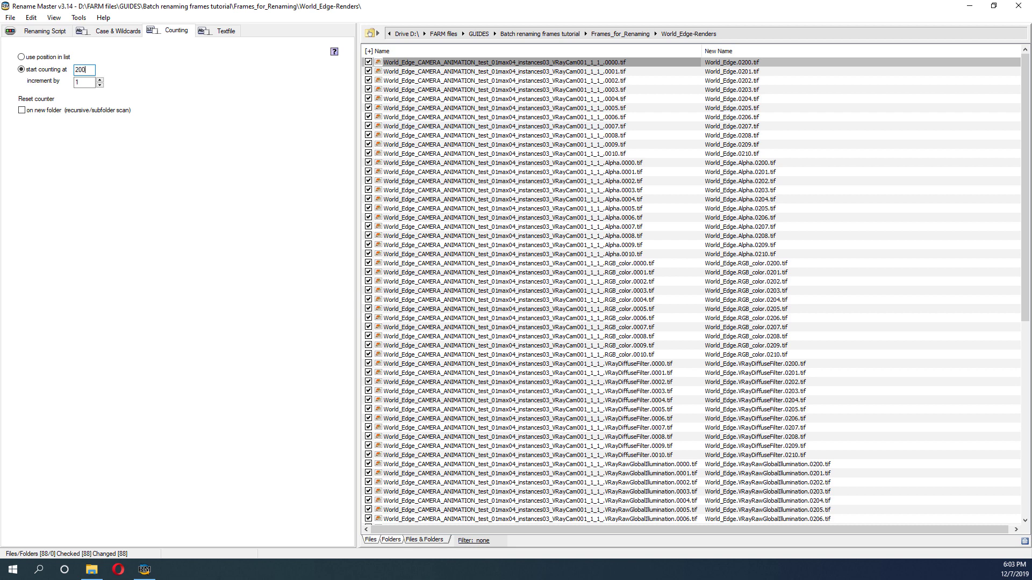
Step: Add a second Find and Replace action to the renaming script that replaces ".0" with "."
{"action": "left_click", "coordinate": [47, 32]}
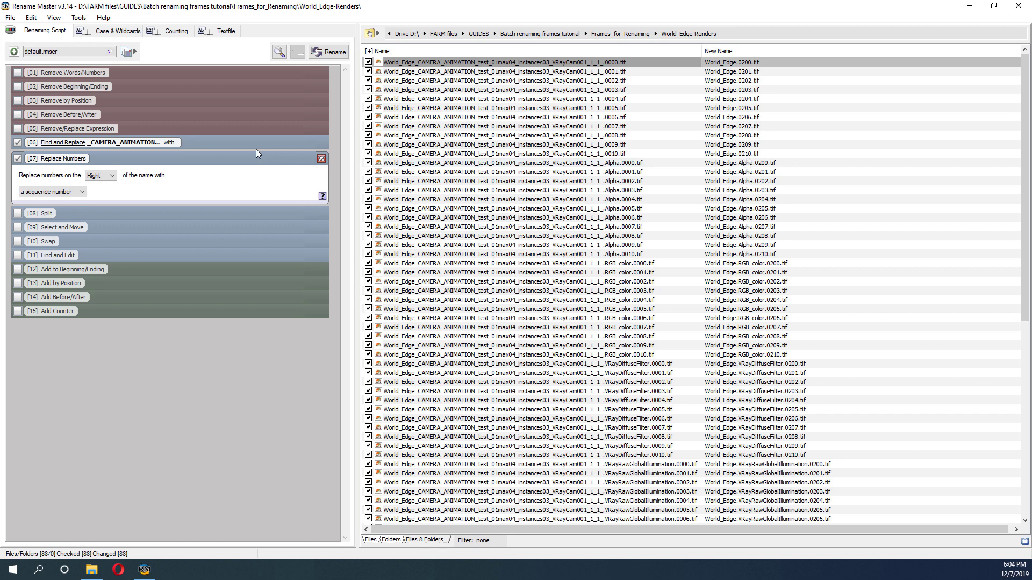
{"action": "left_click", "coordinate": [14, 52]}
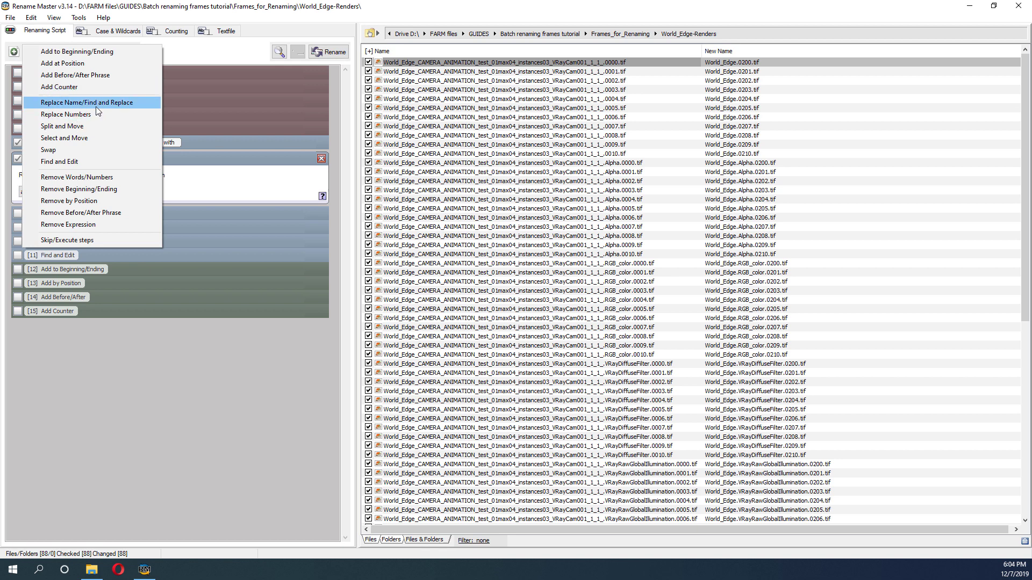
{"action": "left_click", "coordinate": [95, 103]}
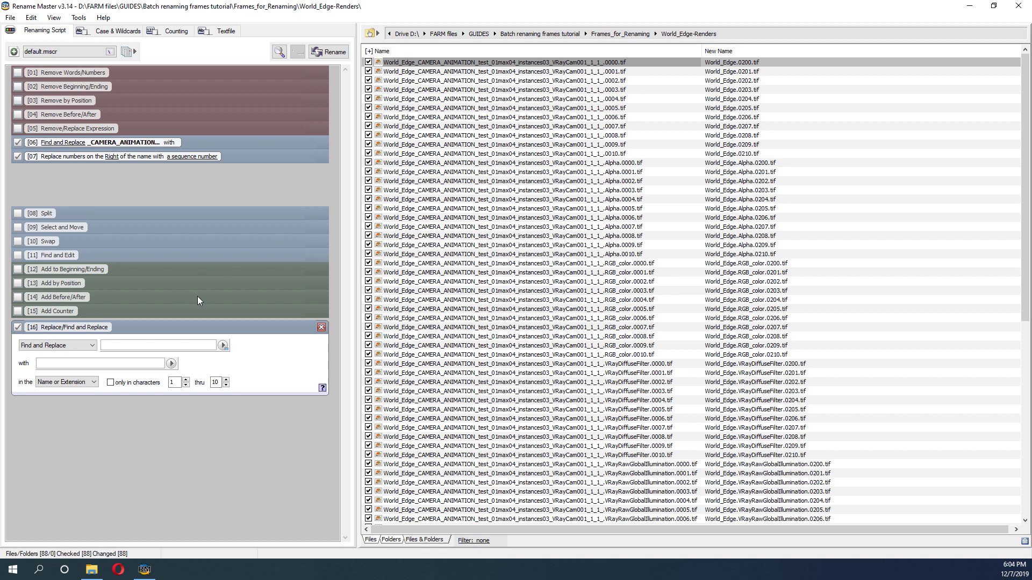
{"action": "left_click", "coordinate": [111, 348]}
{"action": "type", "text": "."}
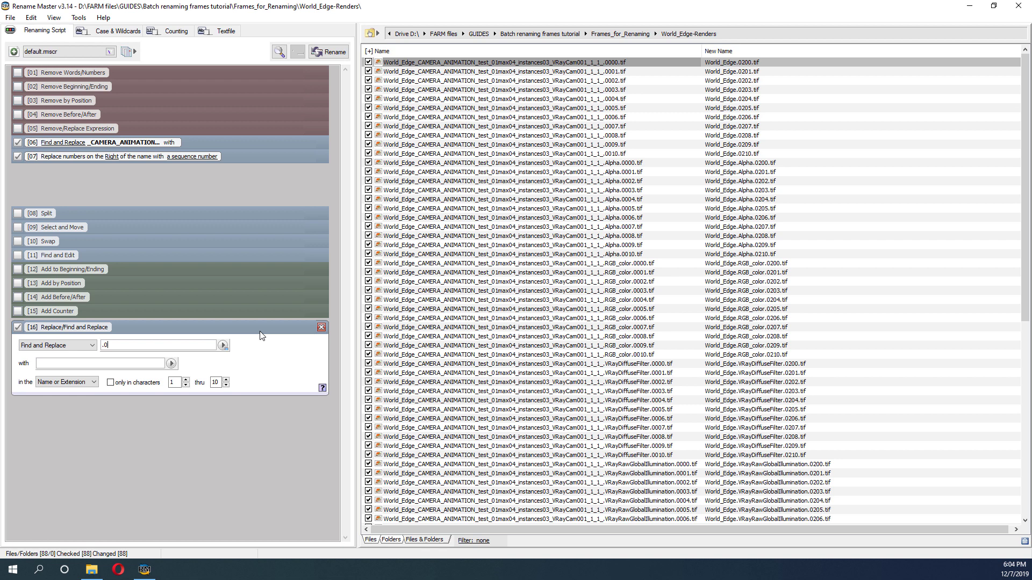
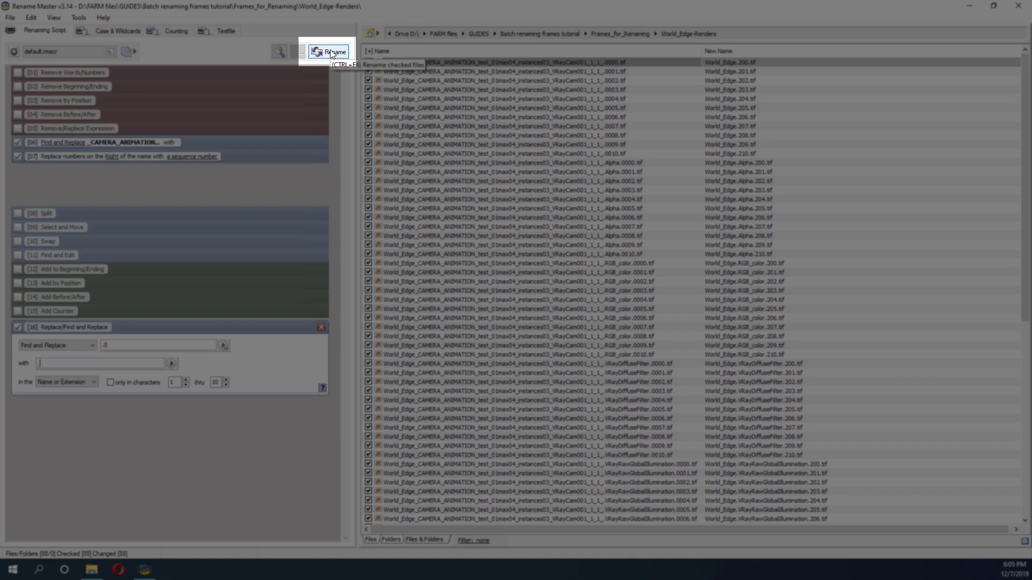
Step: Rename all checked files in World_Edge-Renders and check their new names in File Explorer
{"action": "left_click", "coordinate": [331, 52]}
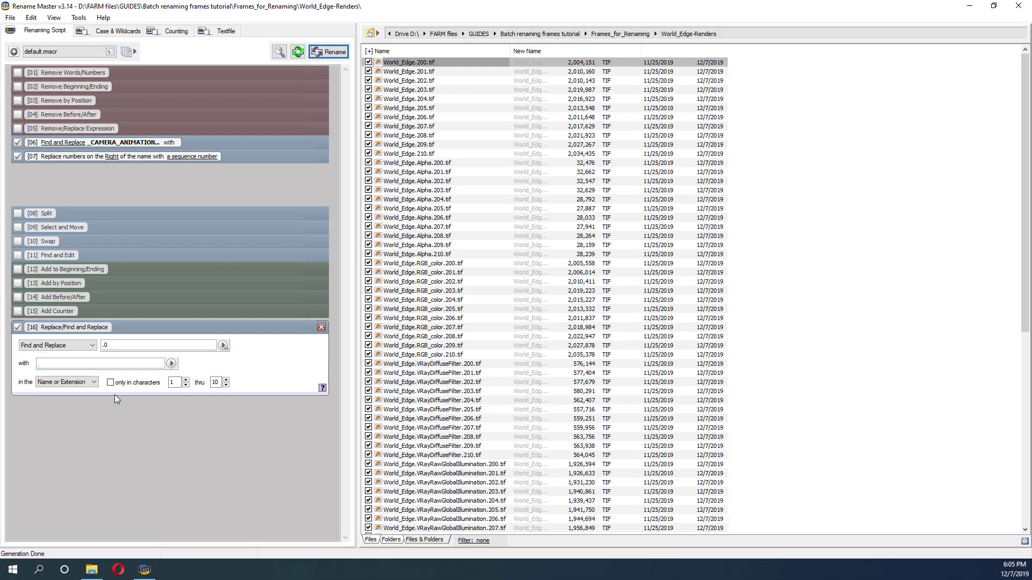
{"action": "key", "text": "alt+Tab"}
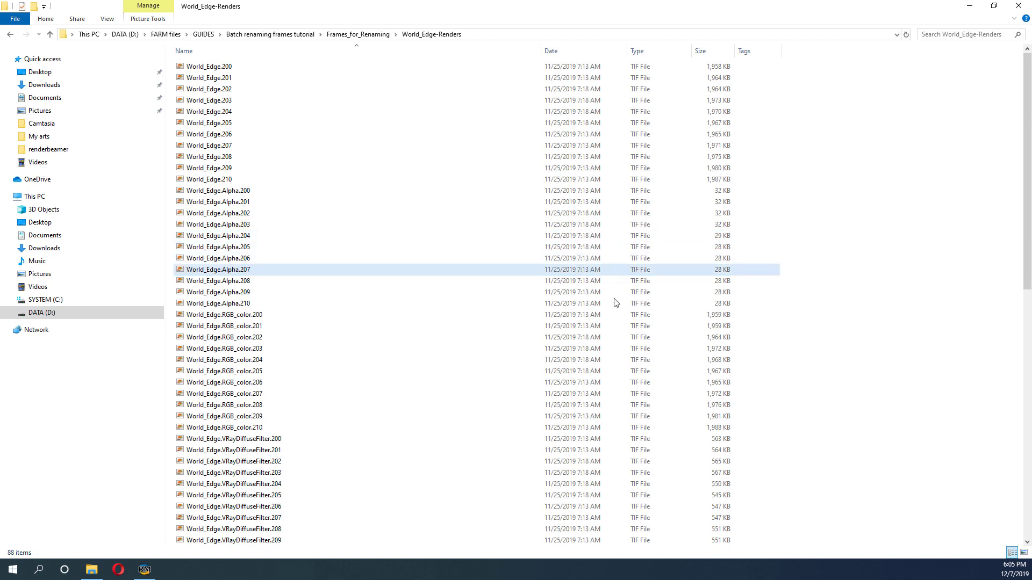
{"action": "key", "text": "alt+Tab"}
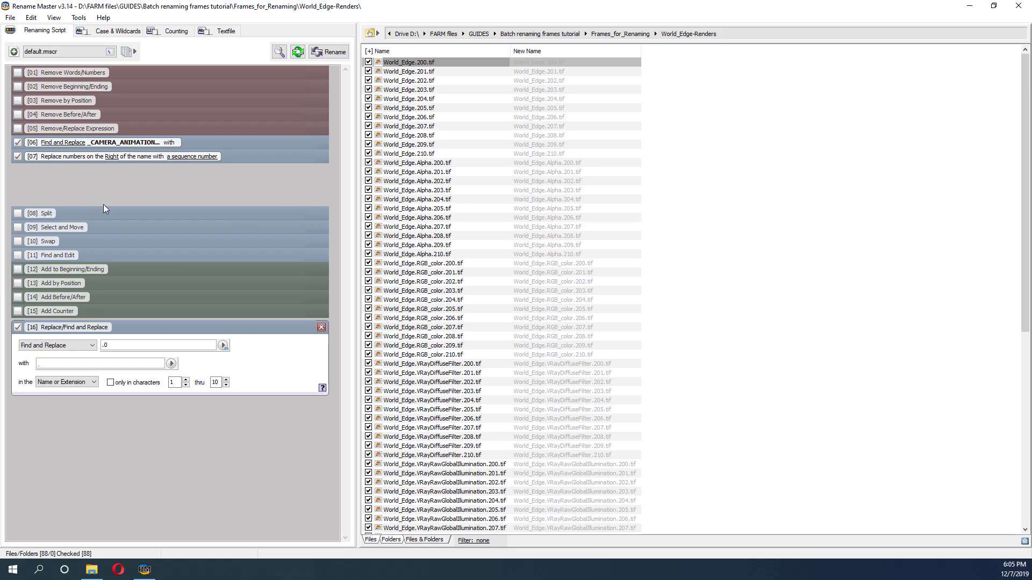
Step: Go back to Frames_for_Renaming and open the World_Edge-Renders_subfolders folder in the file list
{"action": "left_click", "coordinate": [614, 34]}
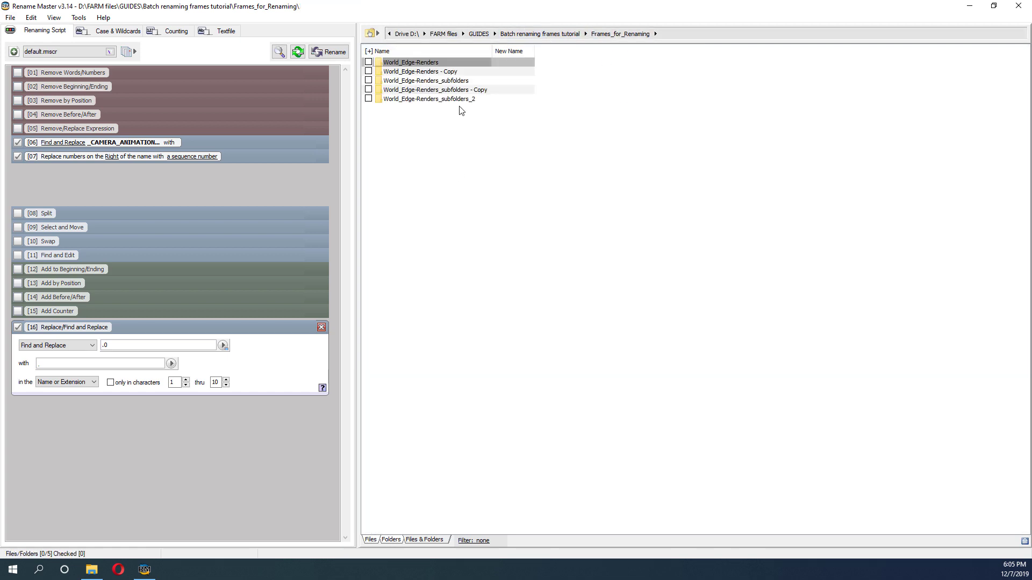
{"action": "left_click", "coordinate": [434, 82]}
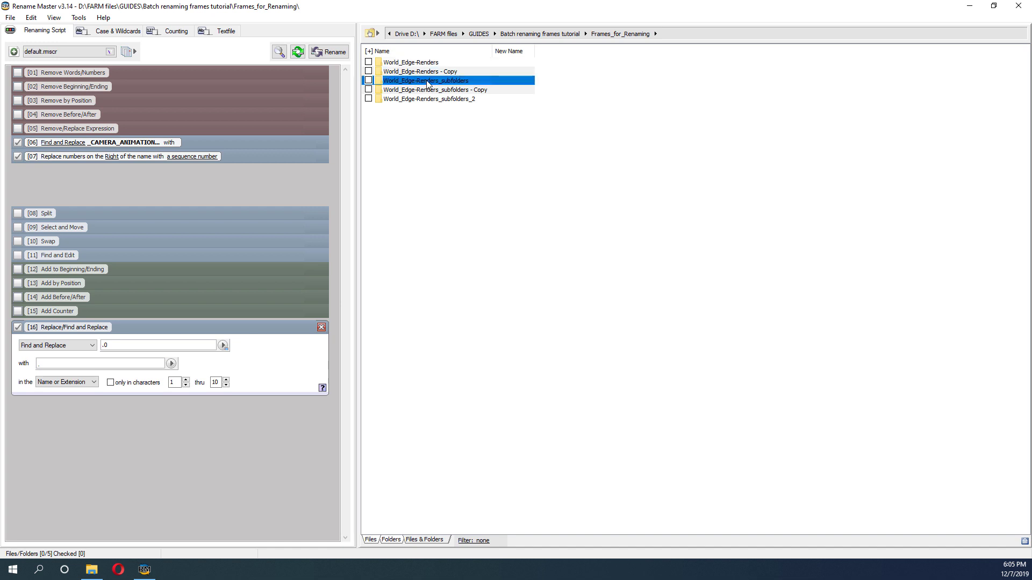
{"action": "double_click", "coordinate": [423, 81]}
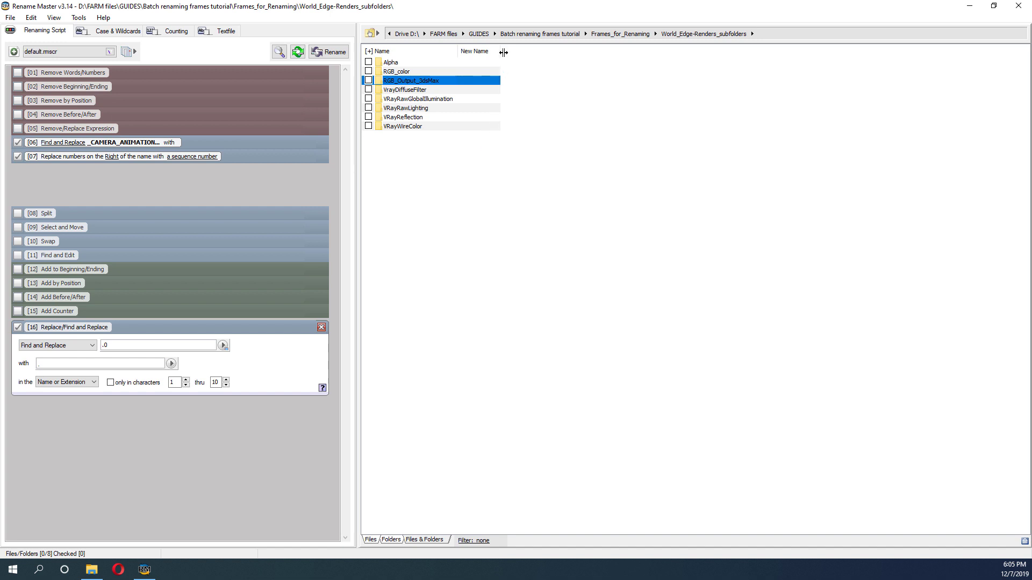
{"action": "left_click_drag", "start_coordinate": [501, 51], "coordinate": [554, 59]}
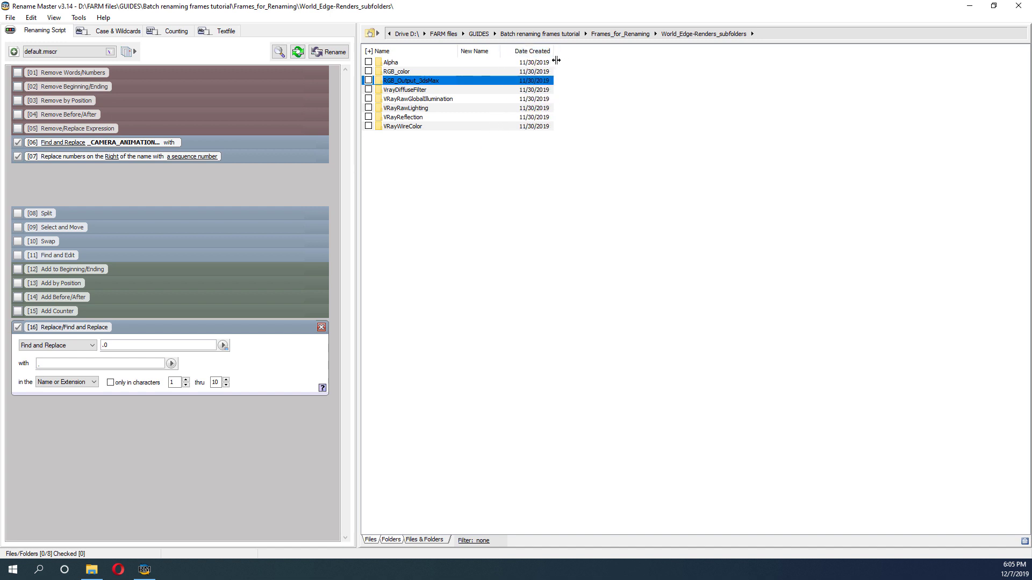
{"action": "left_click", "coordinate": [409, 129]}
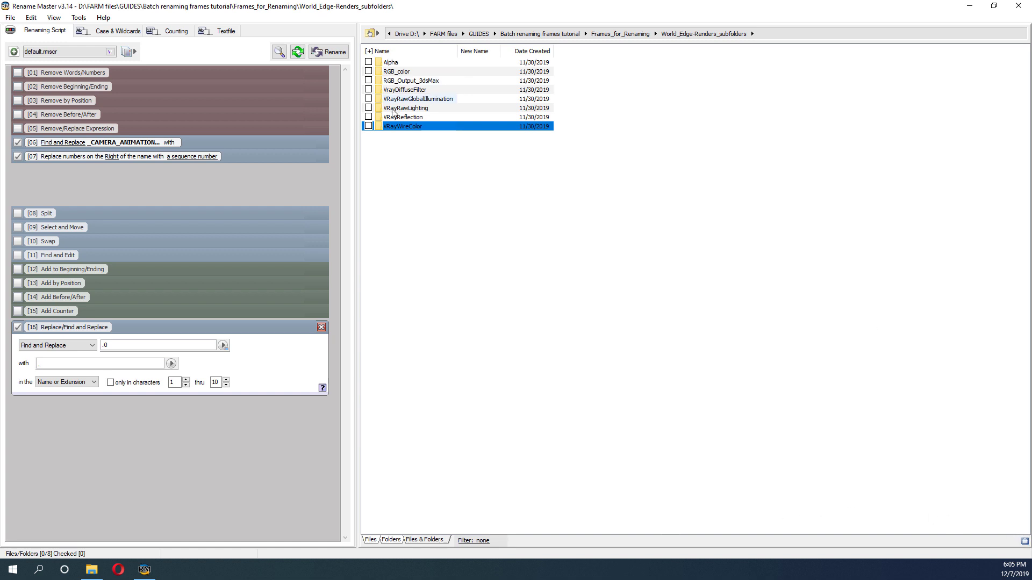
Step: Disable the Replace Numbers action and both Find and Replace actions in the renaming script
{"action": "left_click", "coordinate": [18, 157]}
{"action": "left_click", "coordinate": [18, 142]}
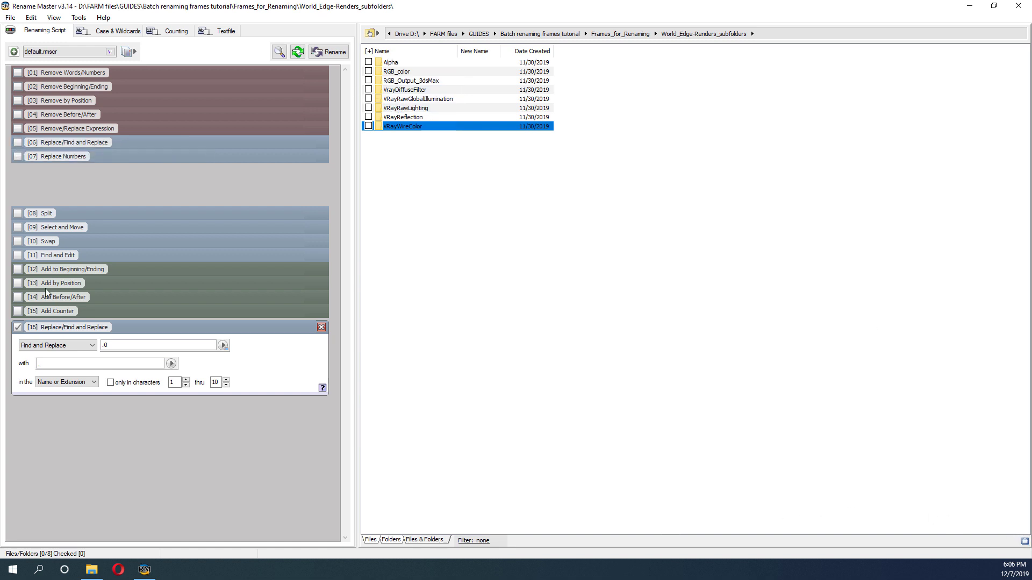
{"action": "left_click", "coordinate": [18, 328]}
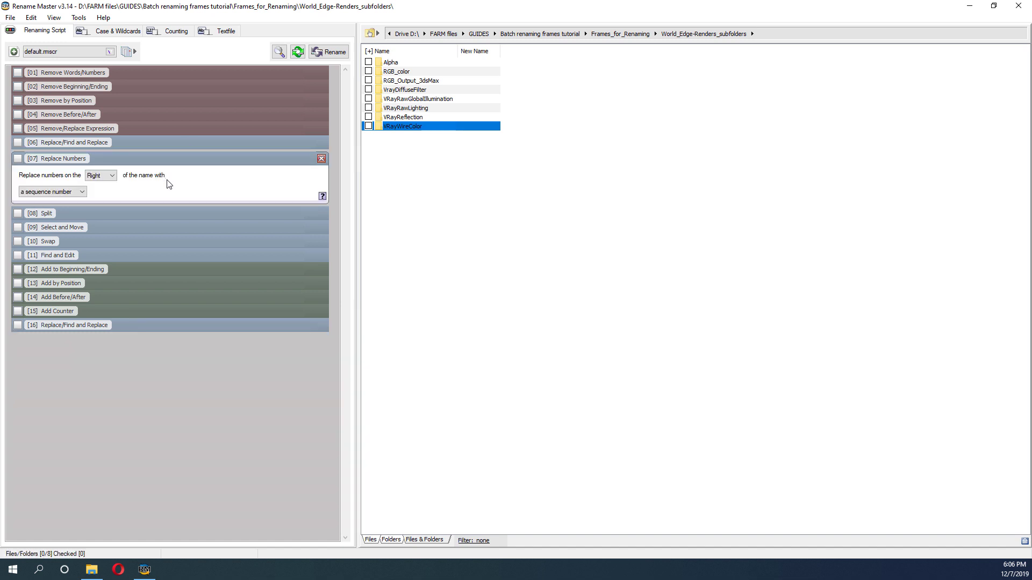
Step: Collapse the Replace Numbers action and list the files of all World_Edge-Renders_subfolders subfolders with a recursive scan
{"action": "left_click", "coordinate": [157, 159]}
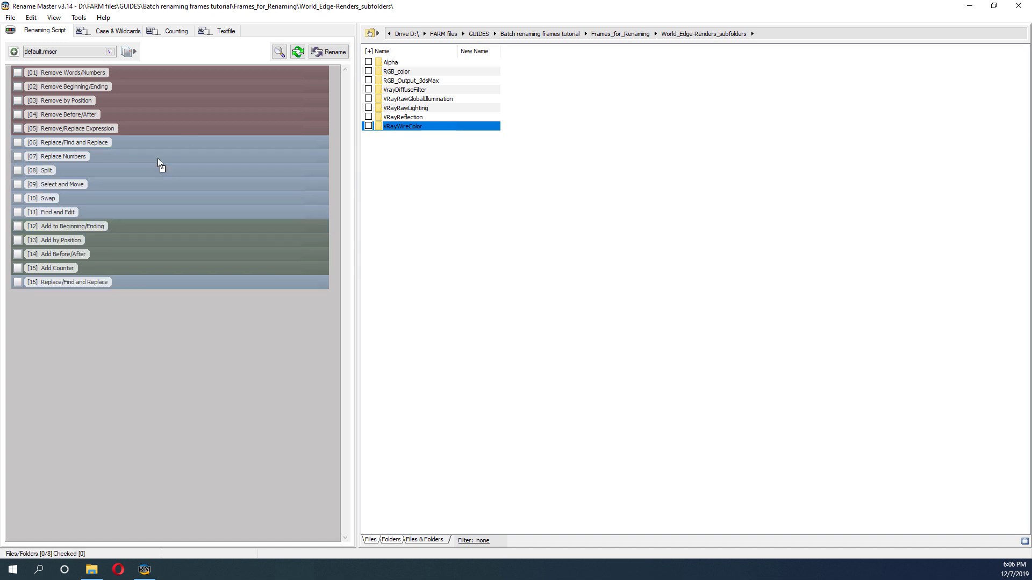
{"action": "left_click", "coordinate": [52, 18]}
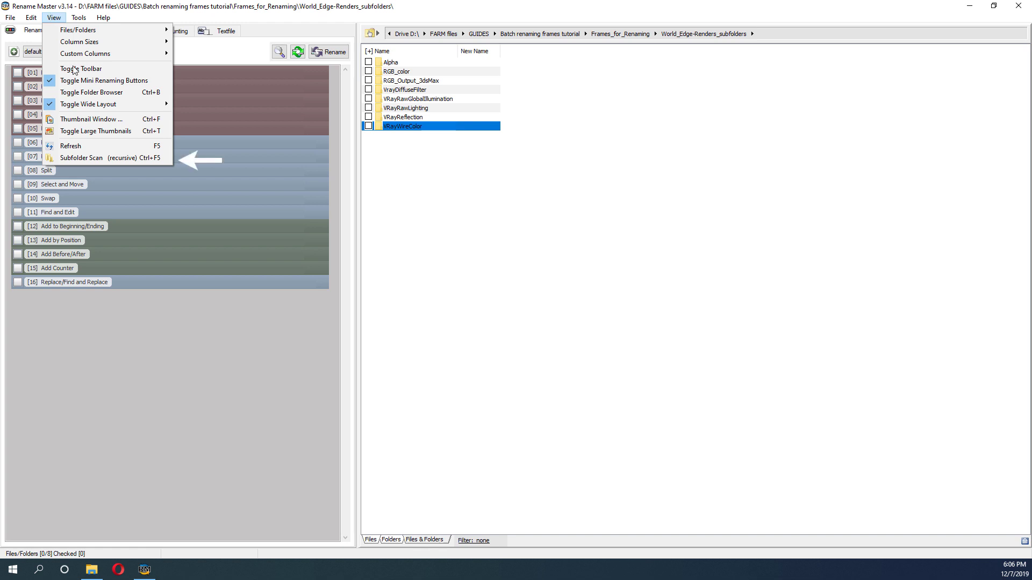
{"action": "left_click", "coordinate": [128, 158]}
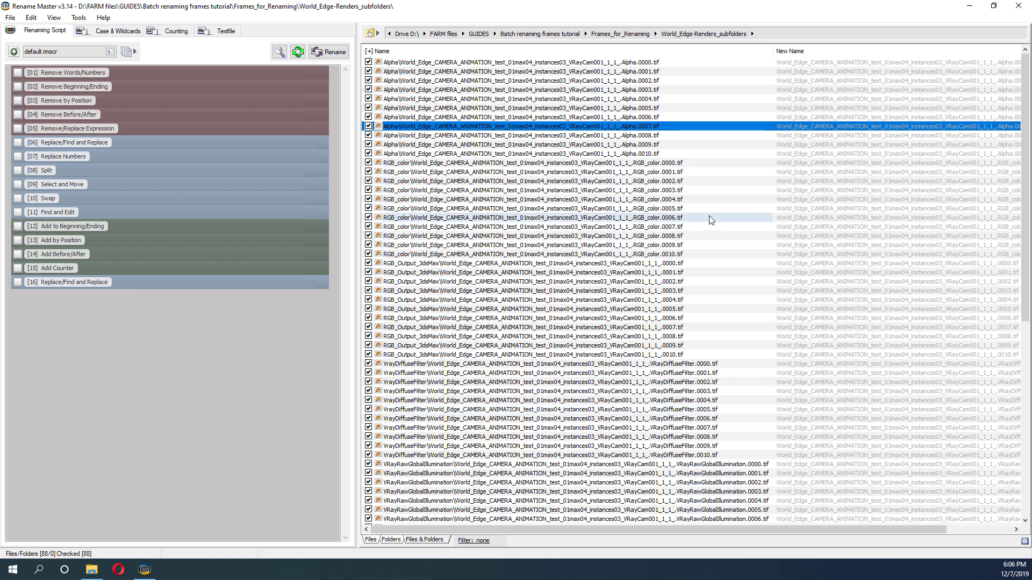
{"action": "left_click", "coordinate": [678, 164]}
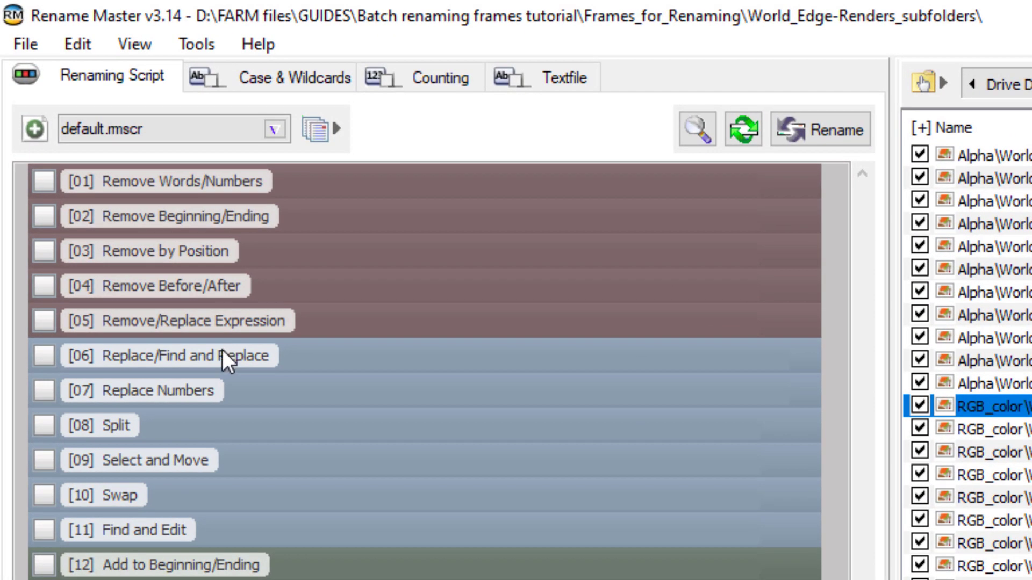
Step: Enable the first Find and Replace action in the renaming script and limit it to the Extension
{"action": "left_click", "coordinate": [133, 211]}
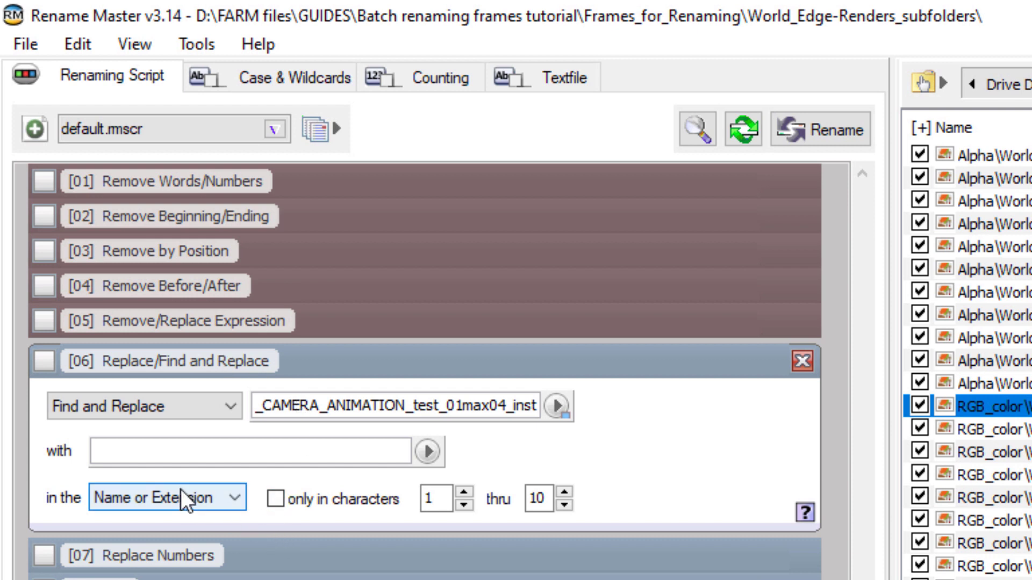
{"action": "left_click", "coordinate": [203, 497]}
{"action": "left_click", "coordinate": [141, 560]}
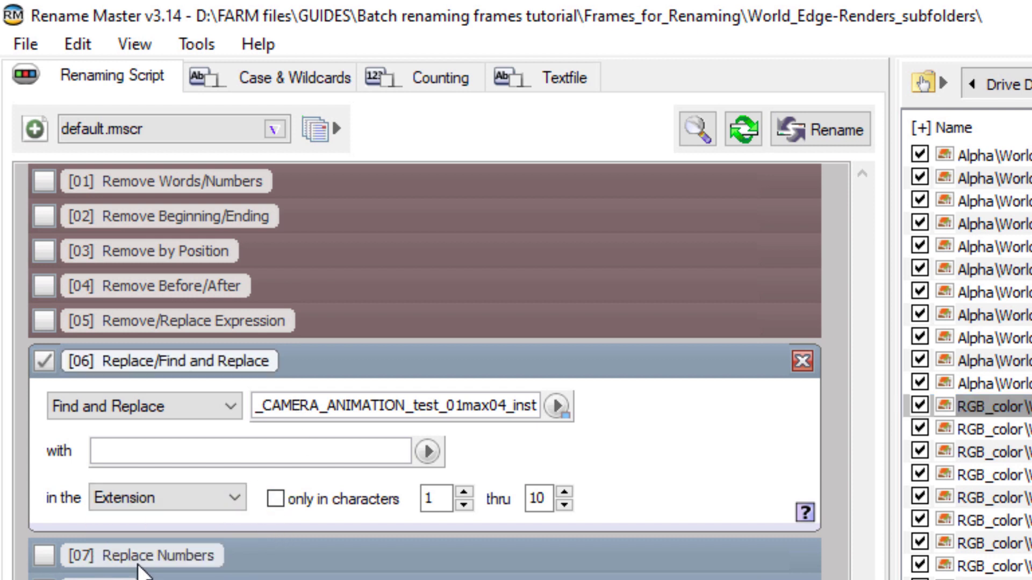
Step: Set the first Find and Replace action to find ".tif" and replace it with ".tiff"
{"action": "double_click", "coordinate": [637, 406]}
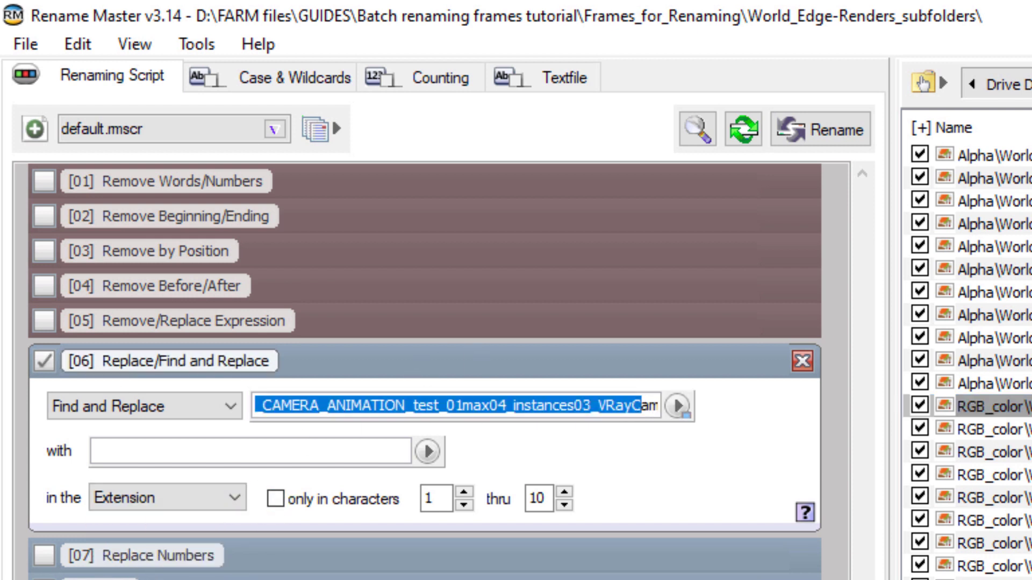
{"action": "key", "text": "BackSpace"}
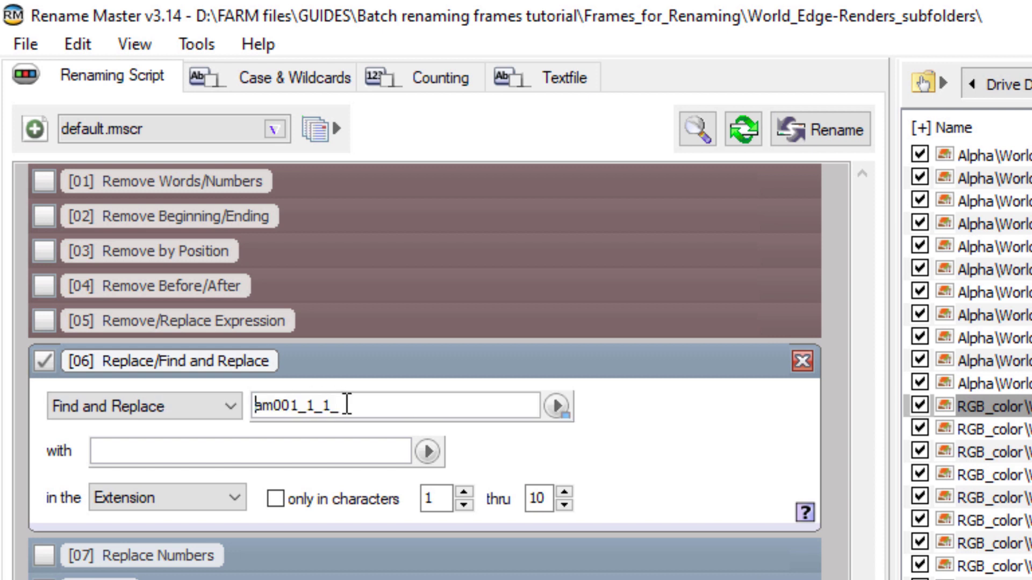
{"action": "left_click_drag", "start_coordinate": [345, 405], "coordinate": [179, 406]}
{"action": "type", "text": "."}
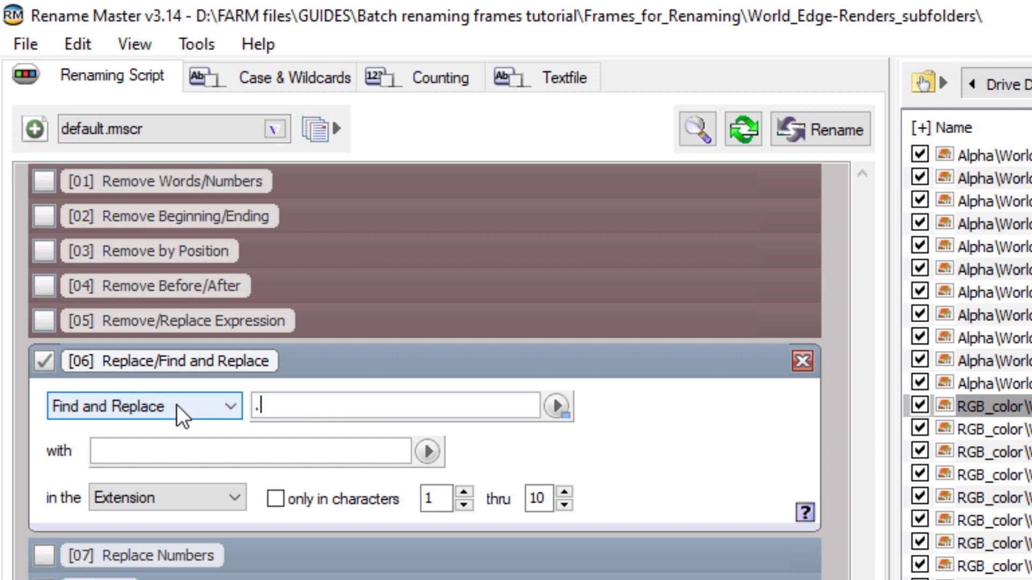
{"action": "type", "text": "tif"}
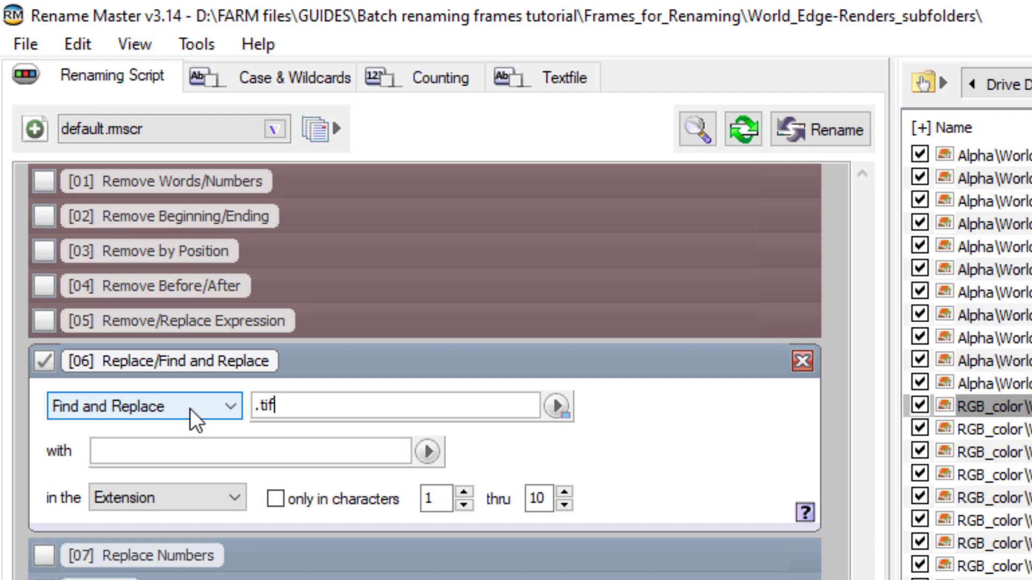
{"action": "left_click", "coordinate": [195, 446]}
{"action": "type", "text": "."}
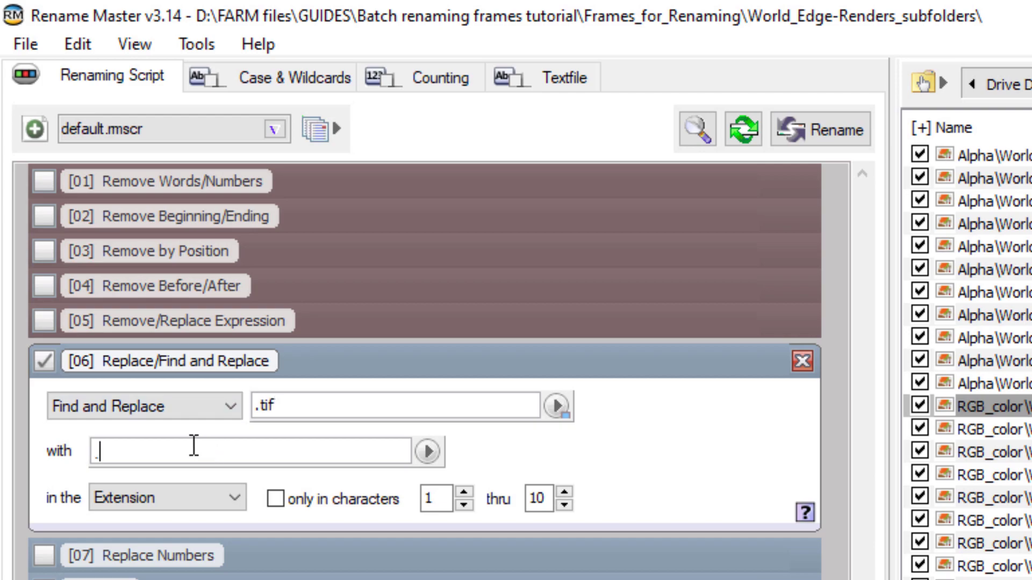
{"action": "type", "text": "tiff"}
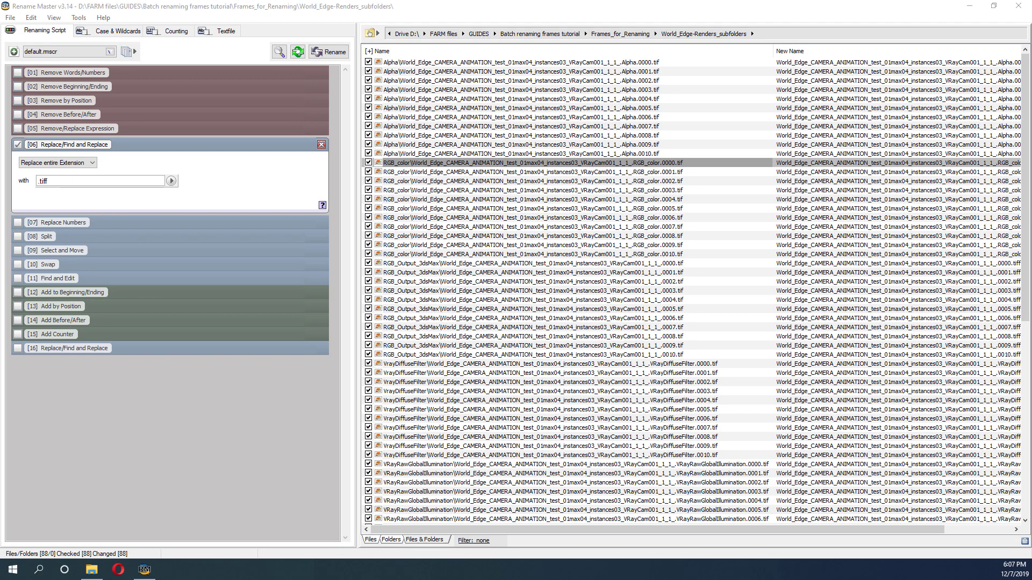
Step: Rename all checked files and check the full new names in the RGB_color subfolder in File Explorer
{"action": "left_click", "coordinate": [329, 52]}
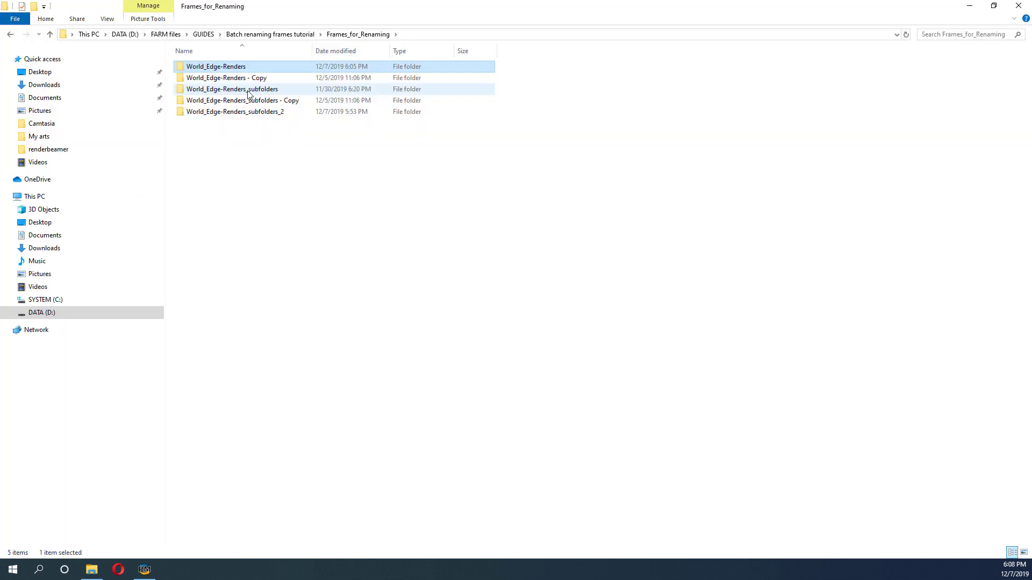
{"action": "double_click", "coordinate": [247, 89]}
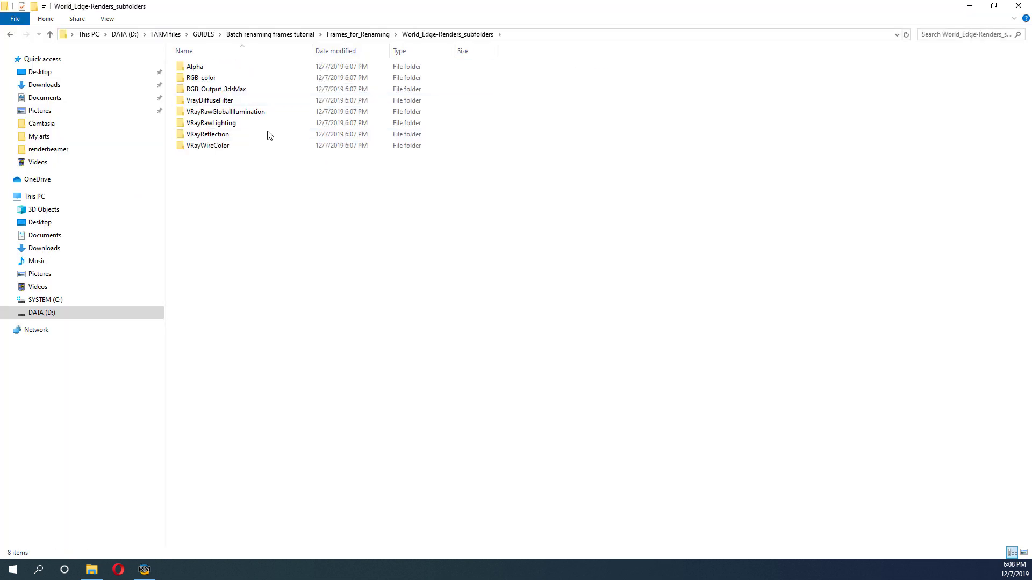
{"action": "double_click", "coordinate": [207, 78]}
{"action": "left_click_drag", "start_coordinate": [251, 49], "coordinate": [510, 75]}
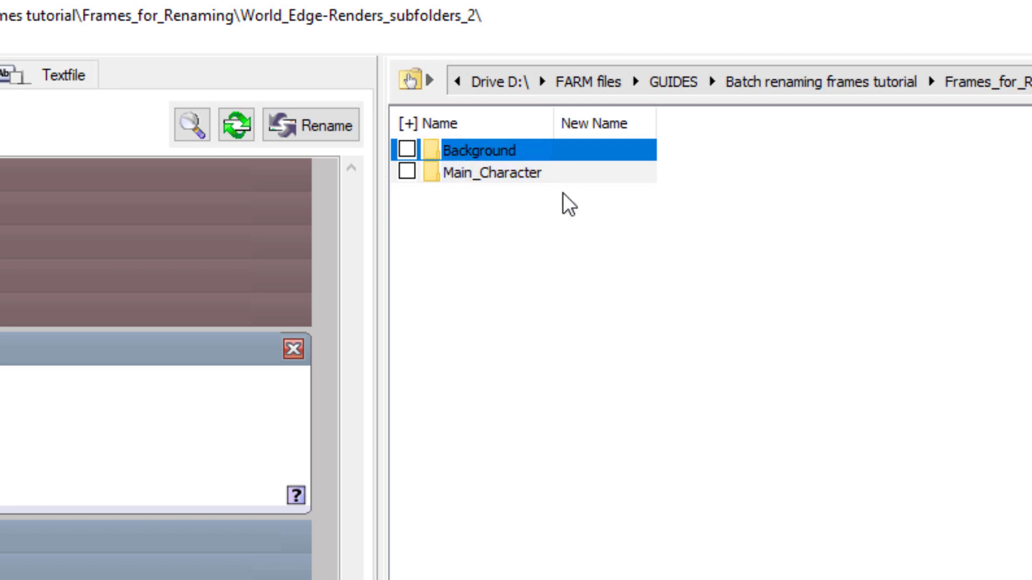
Step: Look inside the Main_Character folder and return to World_Edge-Renders_subfolders_2
{"action": "double_click", "coordinate": [489, 175]}
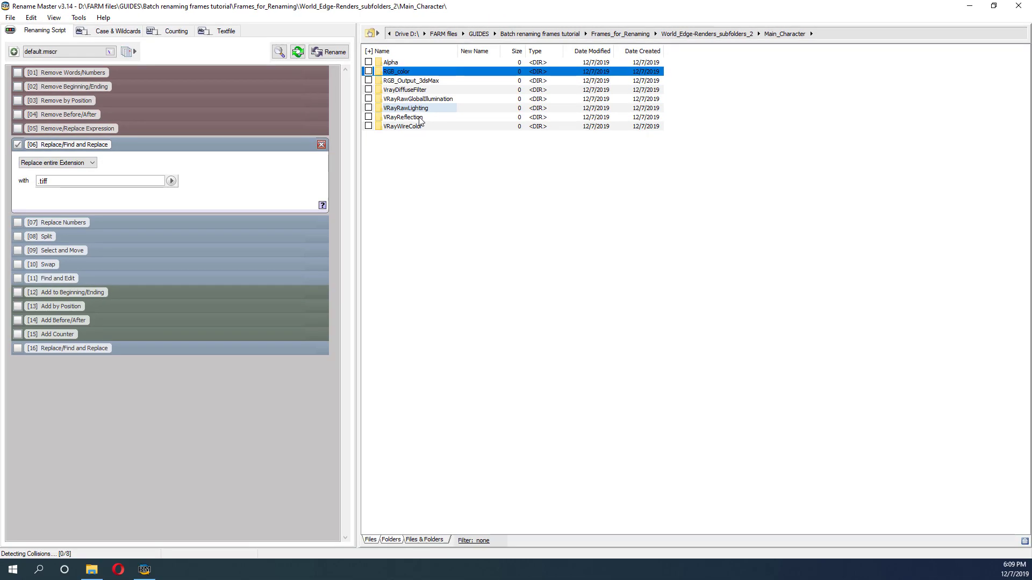
{"action": "key", "text": "BackSpace"}
Step: Scan World_Edge-Renders_subfolders_2 recursively and review the listed Background and Main_Character files
{"action": "left_click", "coordinate": [54, 18]}
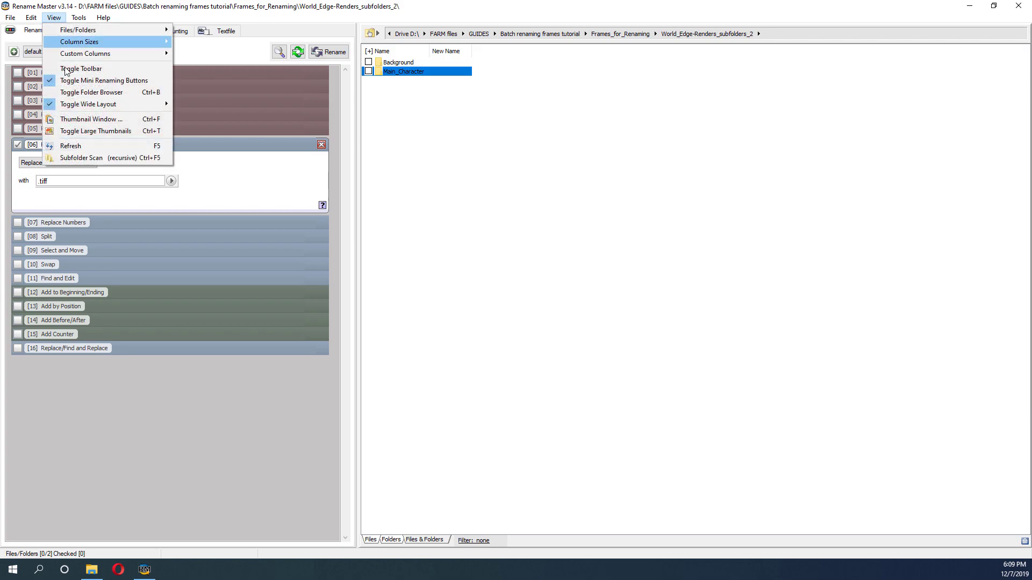
{"action": "left_click", "coordinate": [92, 157]}
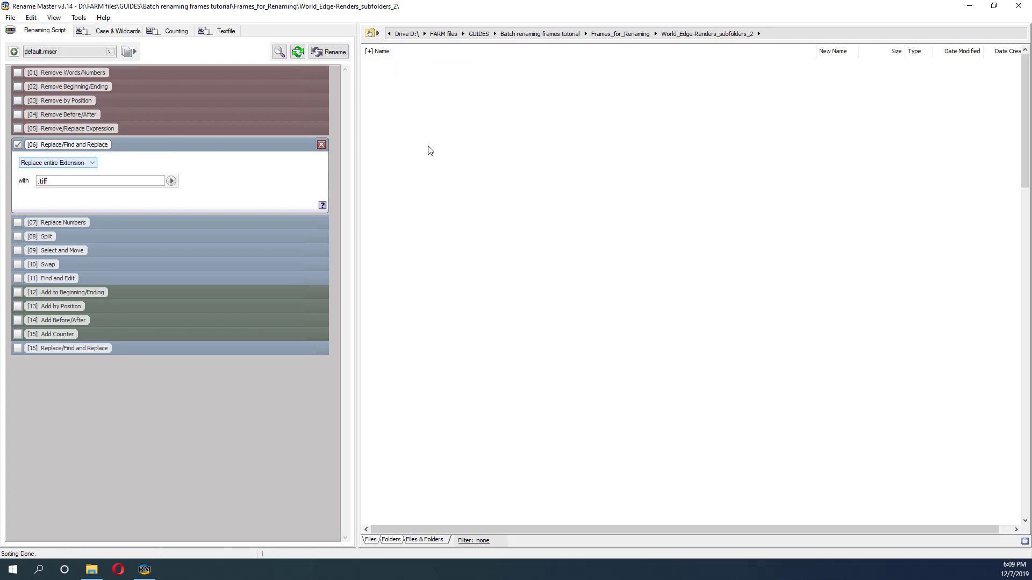
{"action": "scroll", "coordinate": [551, 167], "scroll_direction": "down", "scroll_amount": 20}
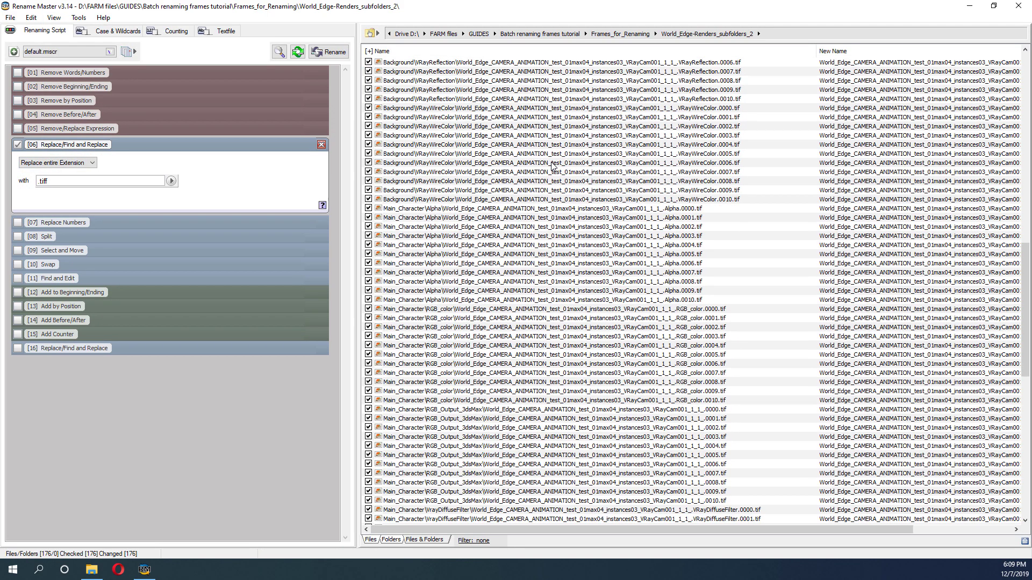
{"action": "scroll", "coordinate": [553, 169], "scroll_direction": "up", "scroll_amount": 20}
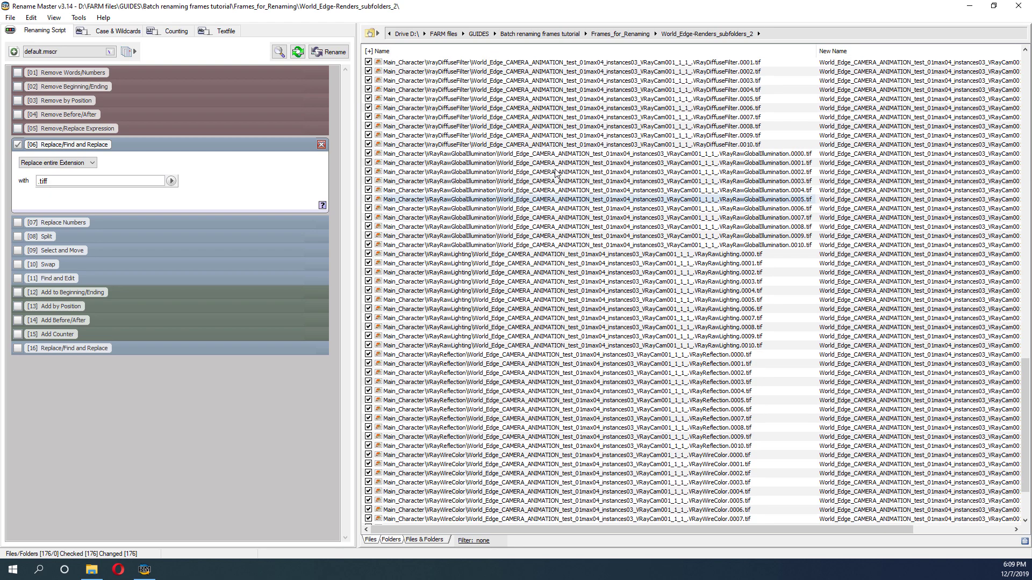
{"action": "scroll", "coordinate": [557, 174], "scroll_direction": "up", "scroll_amount": 17}
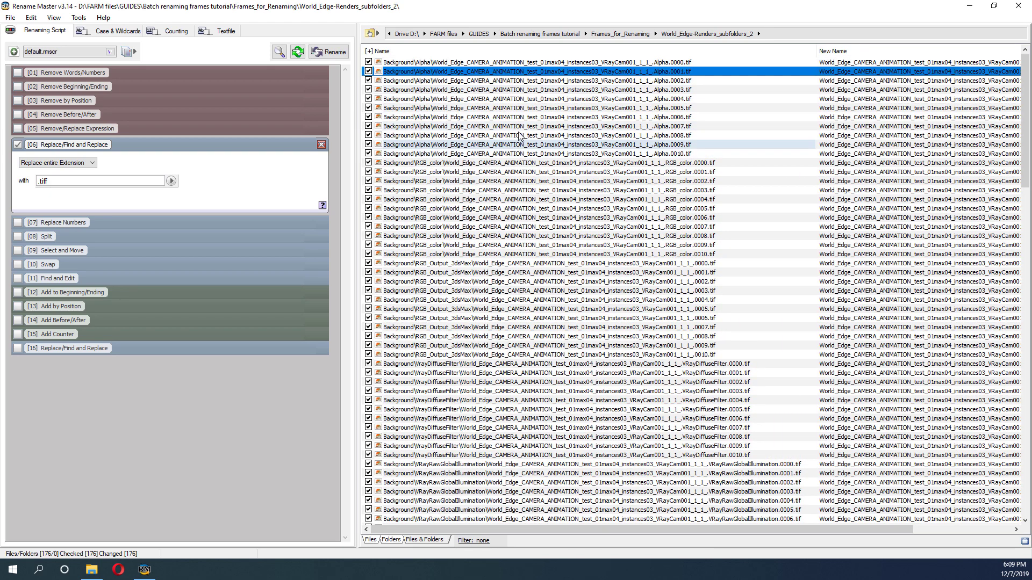
{"action": "scroll", "coordinate": [544, 161], "scroll_direction": "down", "scroll_amount": 20}
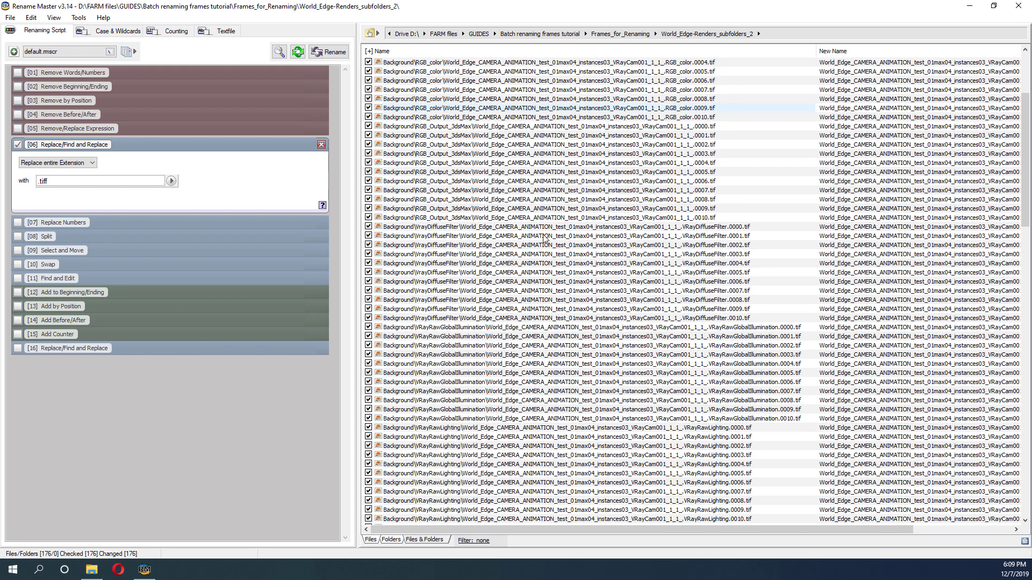
{"action": "scroll", "coordinate": [544, 234], "scroll_direction": "down", "scroll_amount": 14}
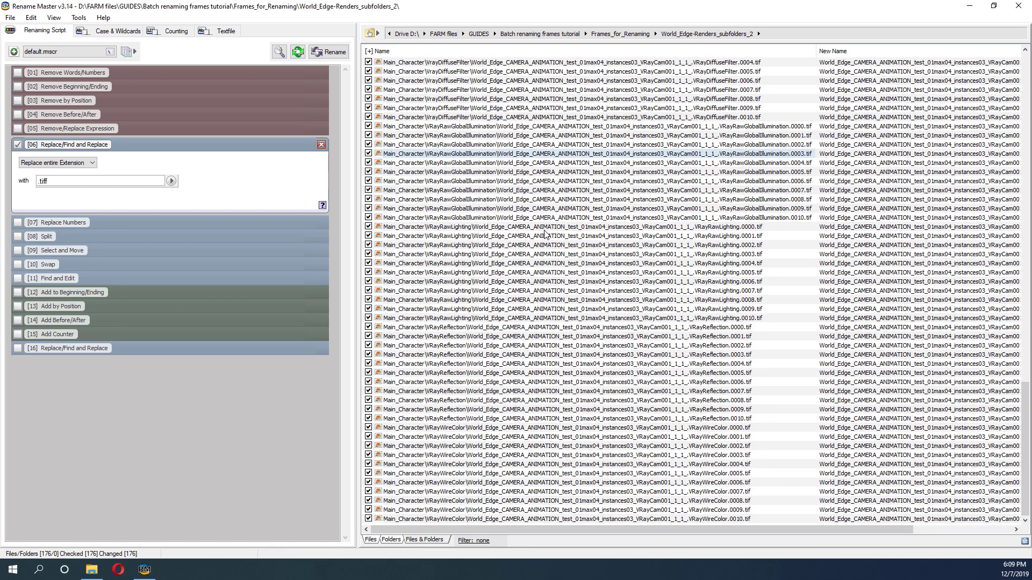